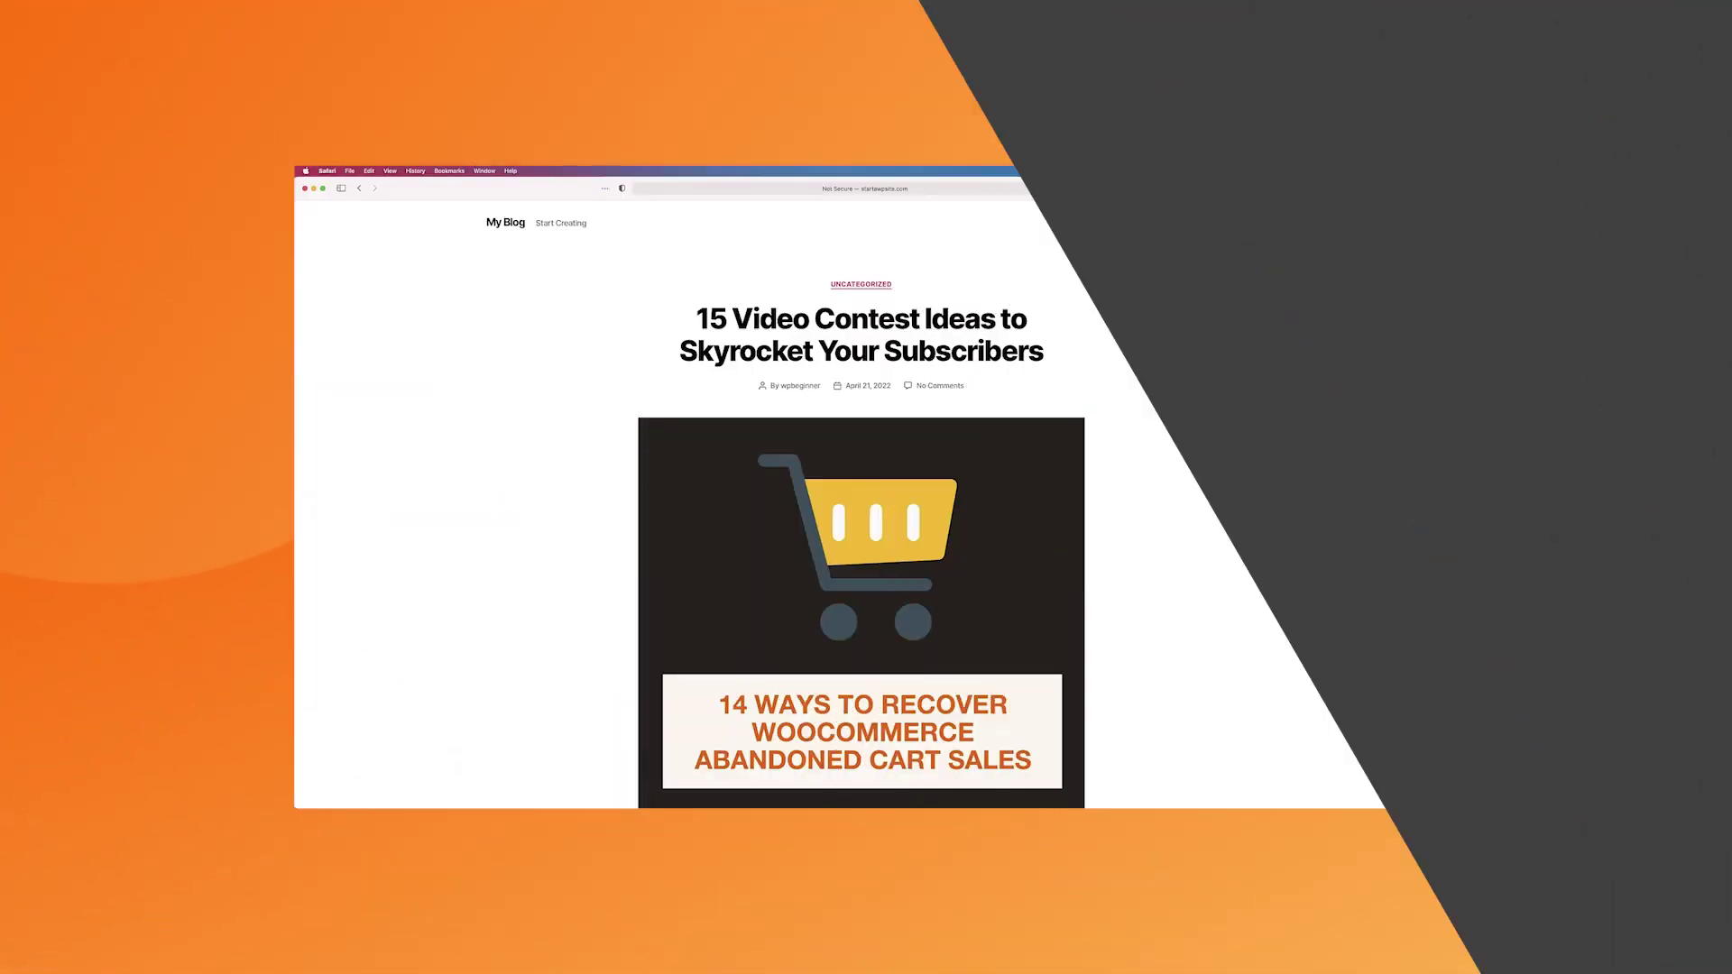
Clear Chrome's cookies, site data and cached images and files for all time.
{"action": "scroll", "coordinate": [1393, 571], "scroll_direction": "down", "scroll_amount": 15}
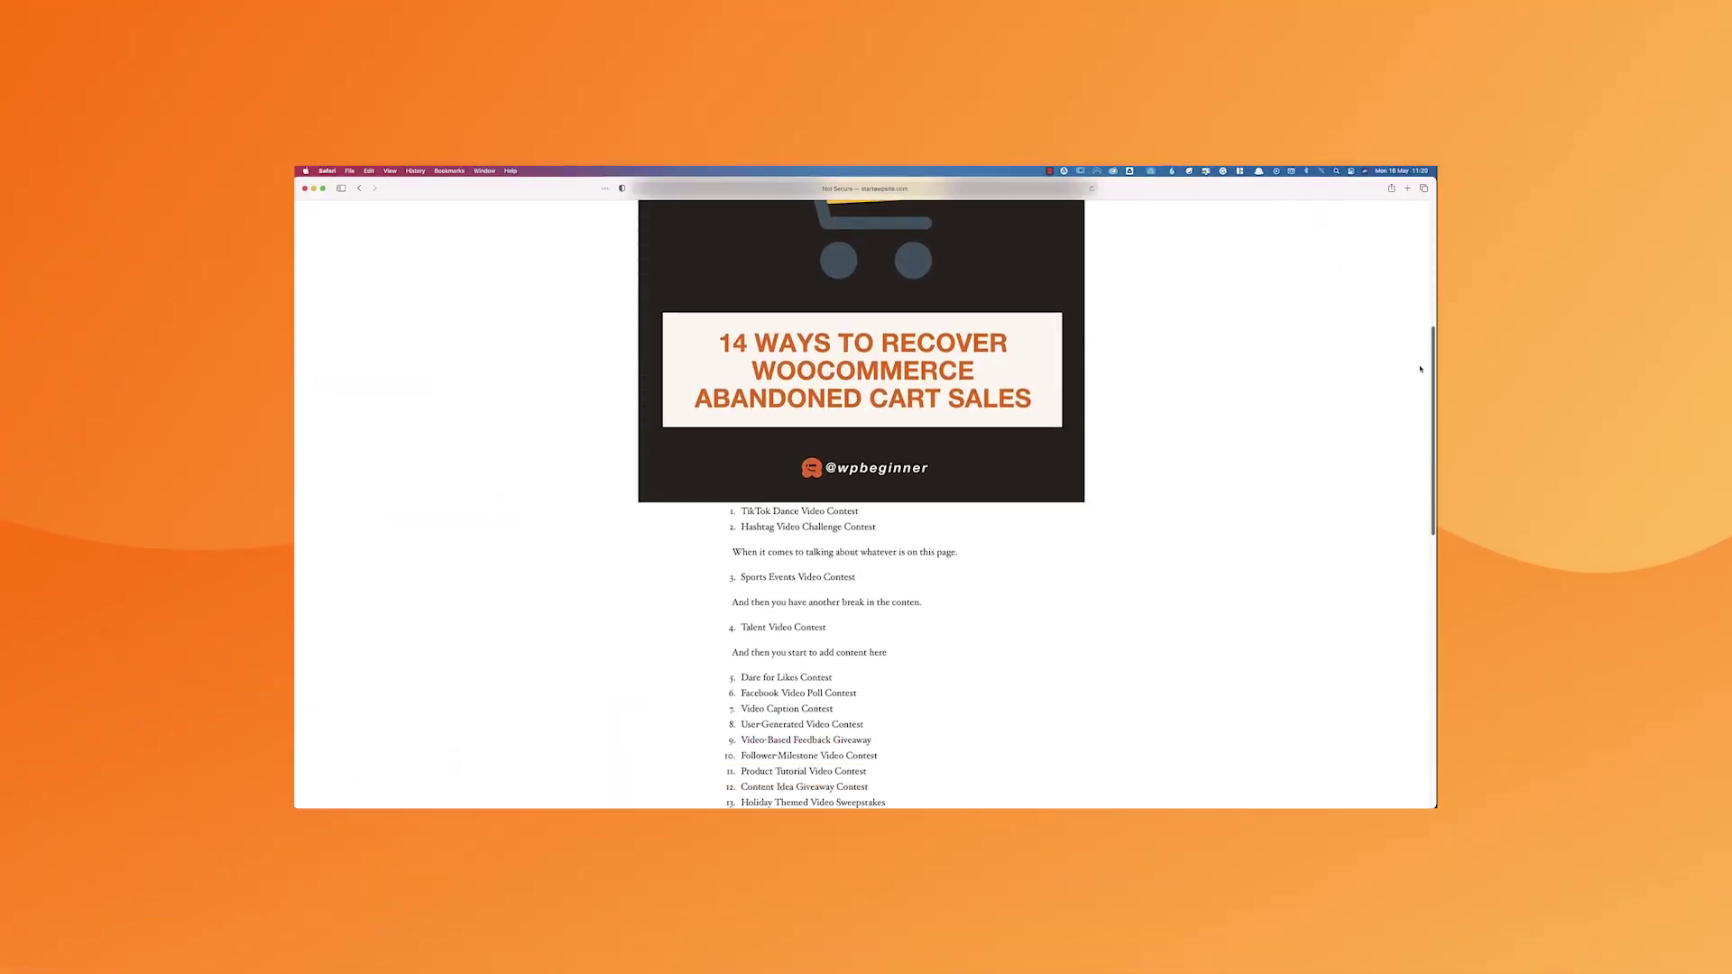
{"action": "scroll", "coordinate": [1392, 570], "scroll_direction": "up", "scroll_amount": 15}
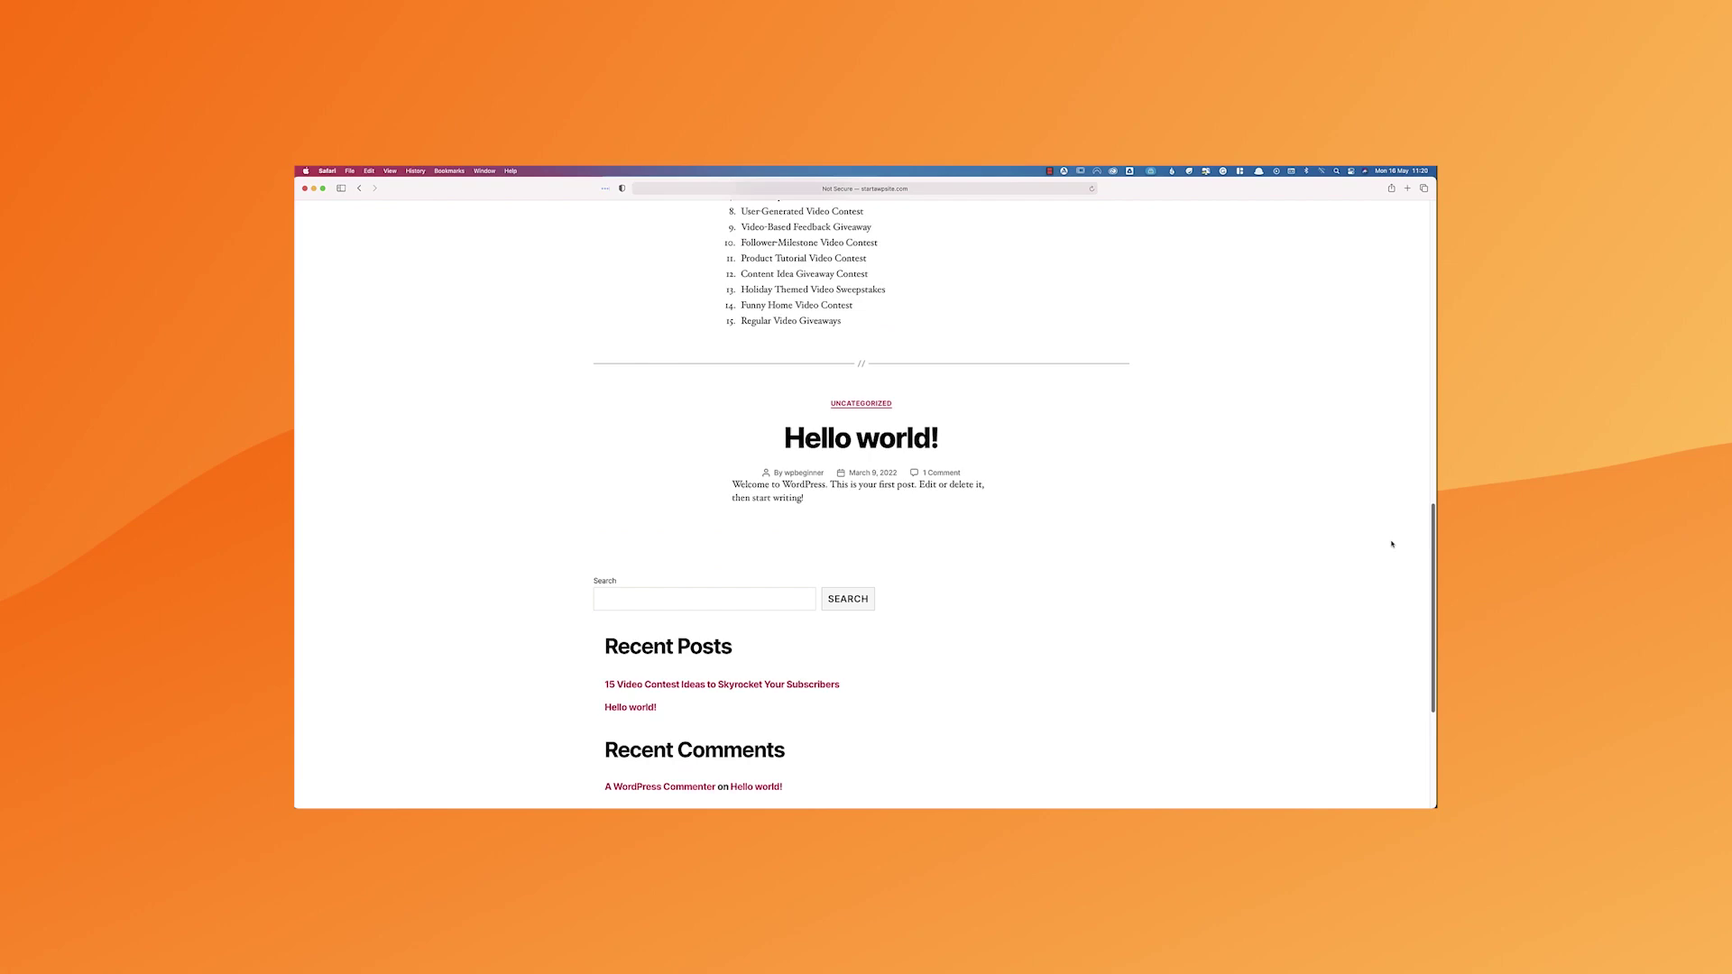
{"action": "scroll", "coordinate": [1394, 262], "scroll_direction": "up", "scroll_amount": 2}
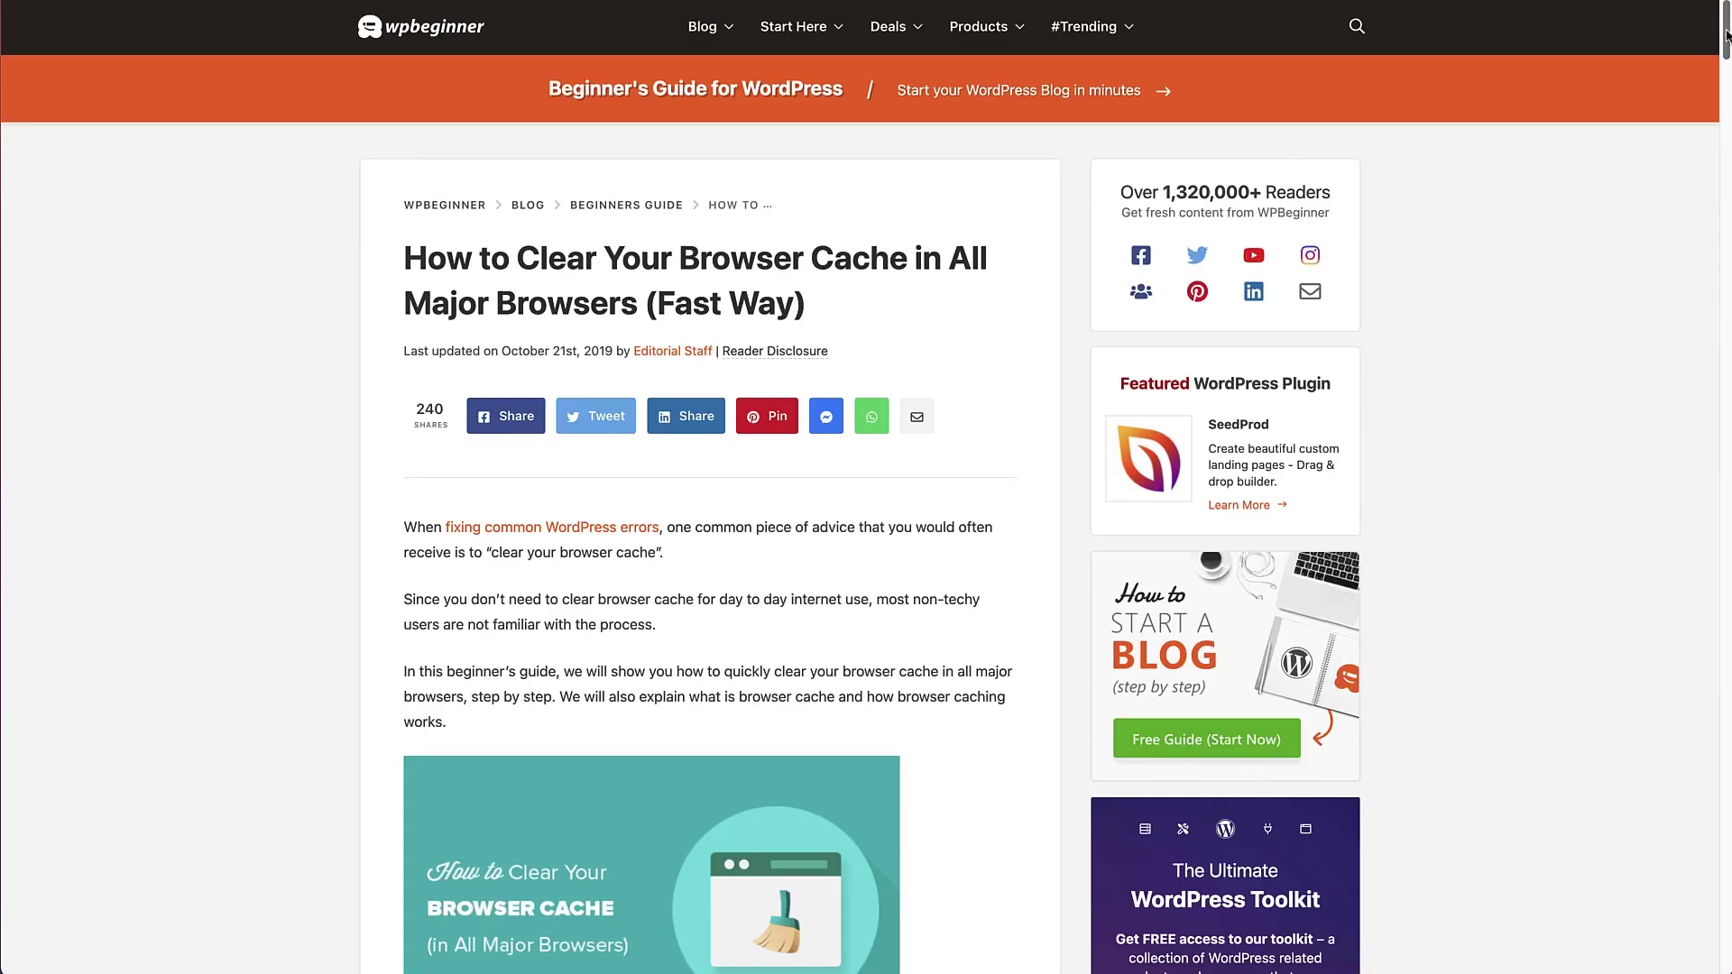
{"action": "scroll", "coordinate": [1726, 33], "scroll_direction": "down", "scroll_amount": 2}
{"action": "scroll", "coordinate": [1726, 34], "scroll_direction": "down", "scroll_amount": 2}
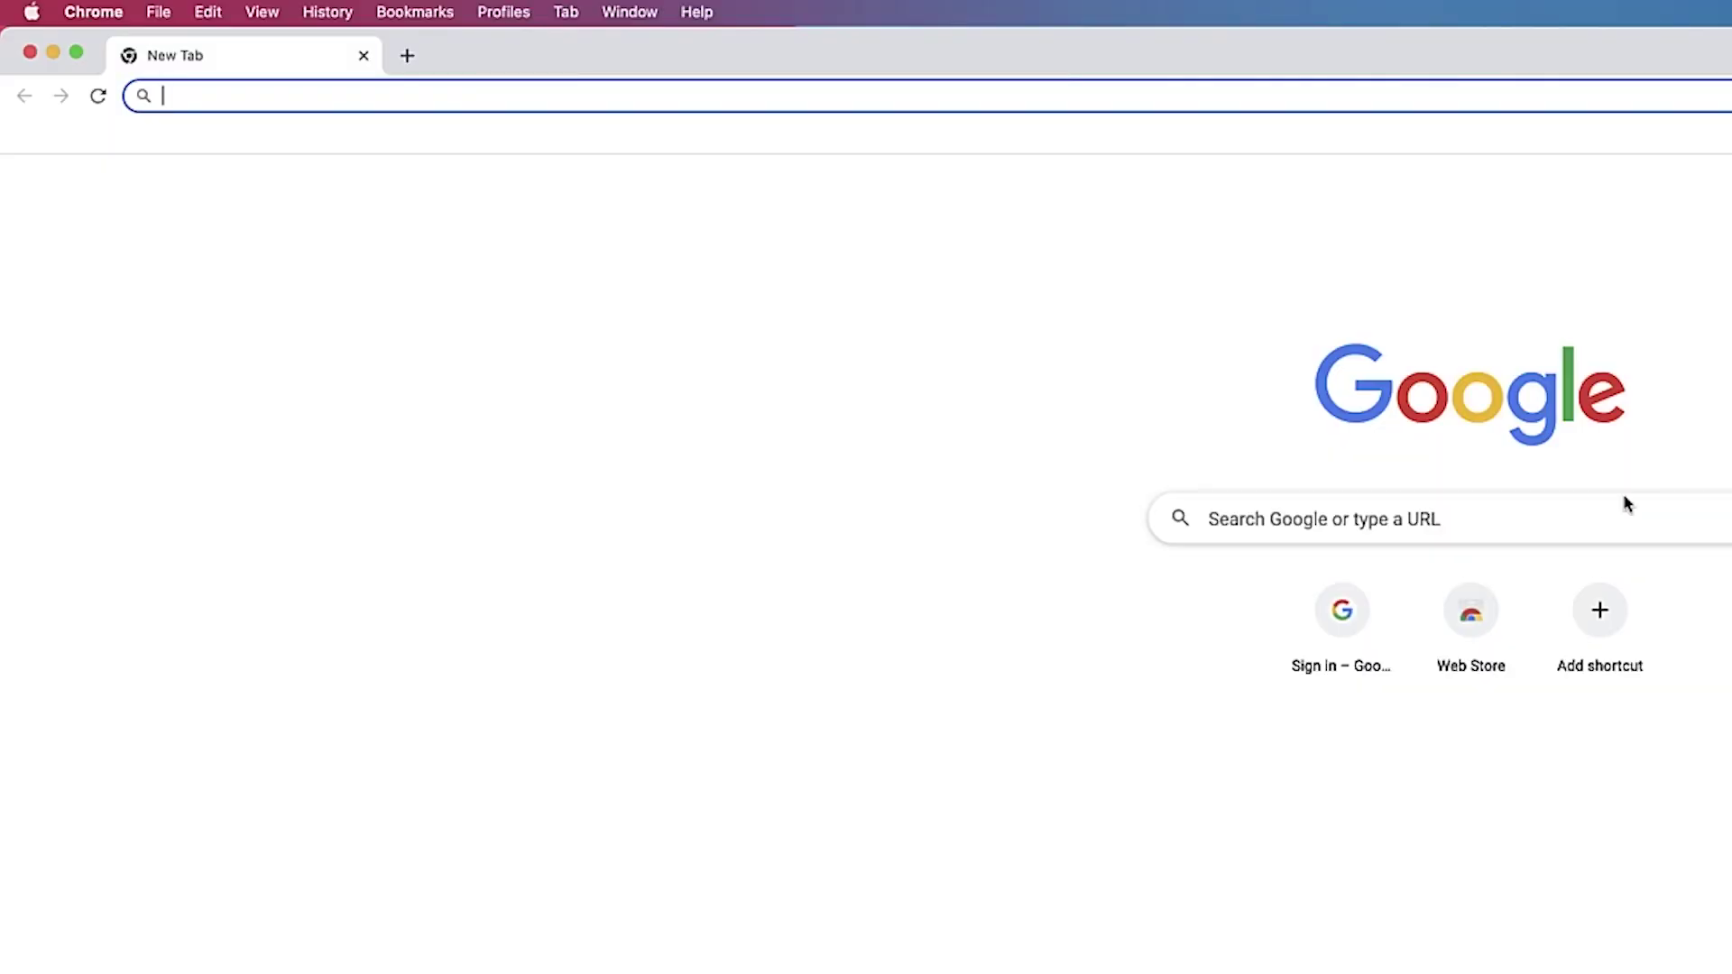
{"action": "left_click", "coordinate": [94, 12]}
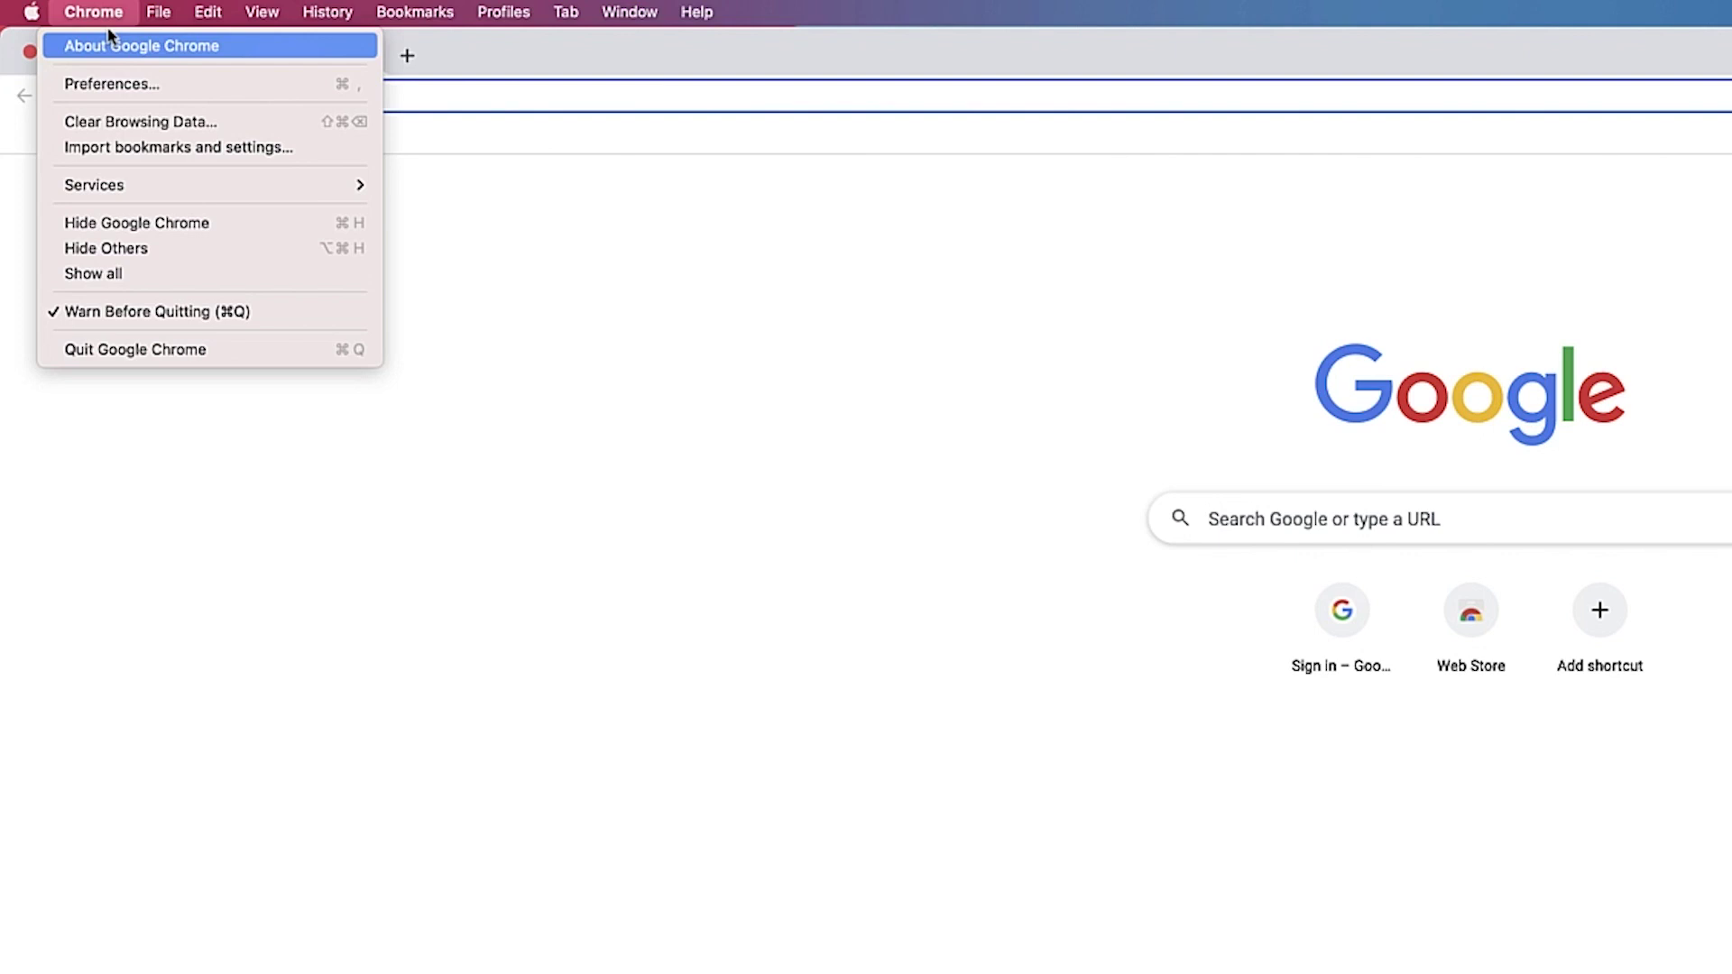
{"action": "left_click", "coordinate": [105, 121]}
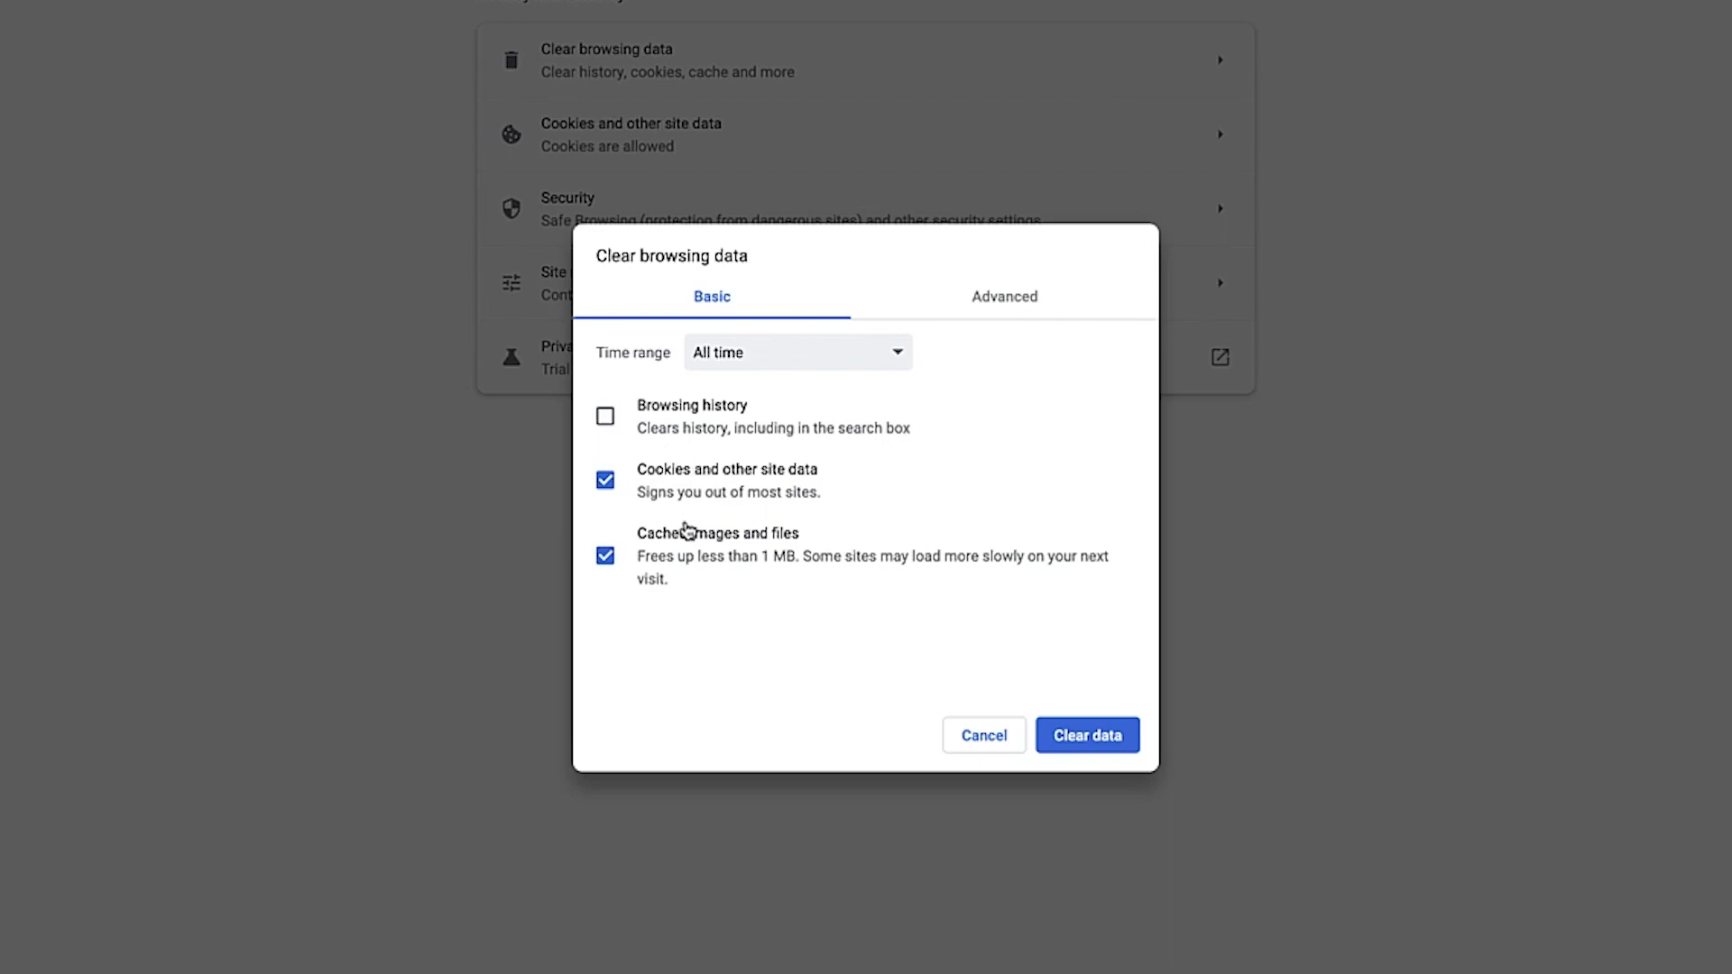
{"action": "left_click", "coordinate": [1065, 732]}
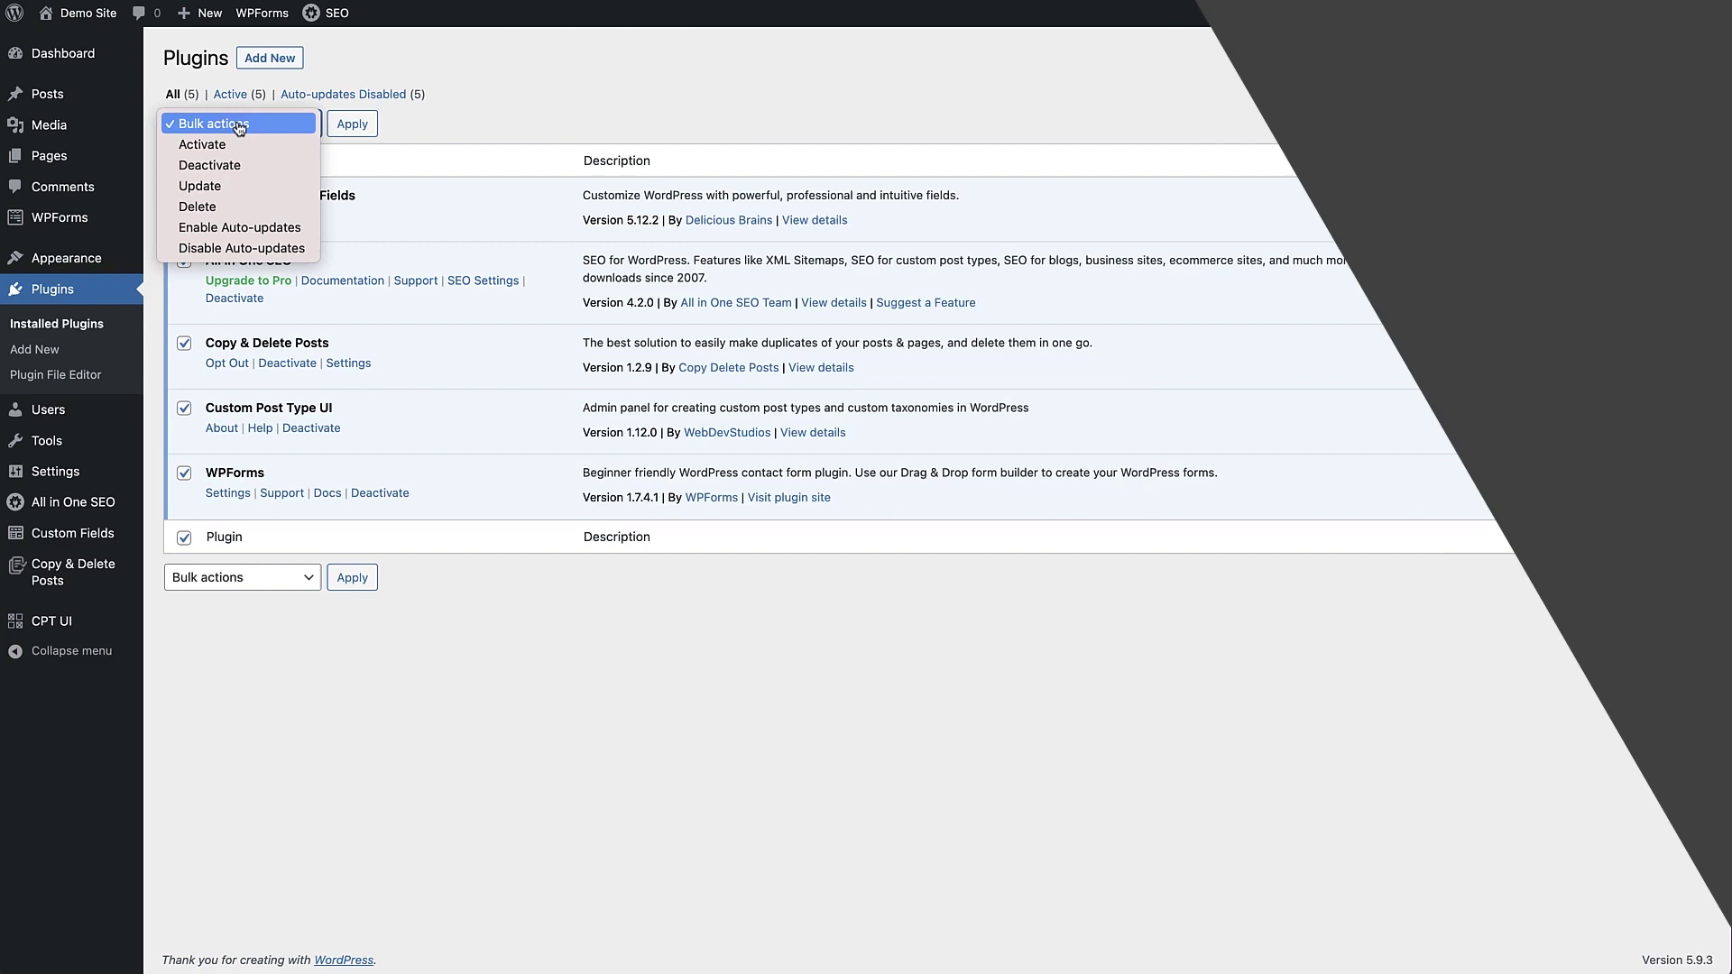
Bulk-deactivate all five checked WordPress plugins.
{"action": "left_click", "coordinate": [248, 165]}
{"action": "left_click", "coordinate": [353, 125]}
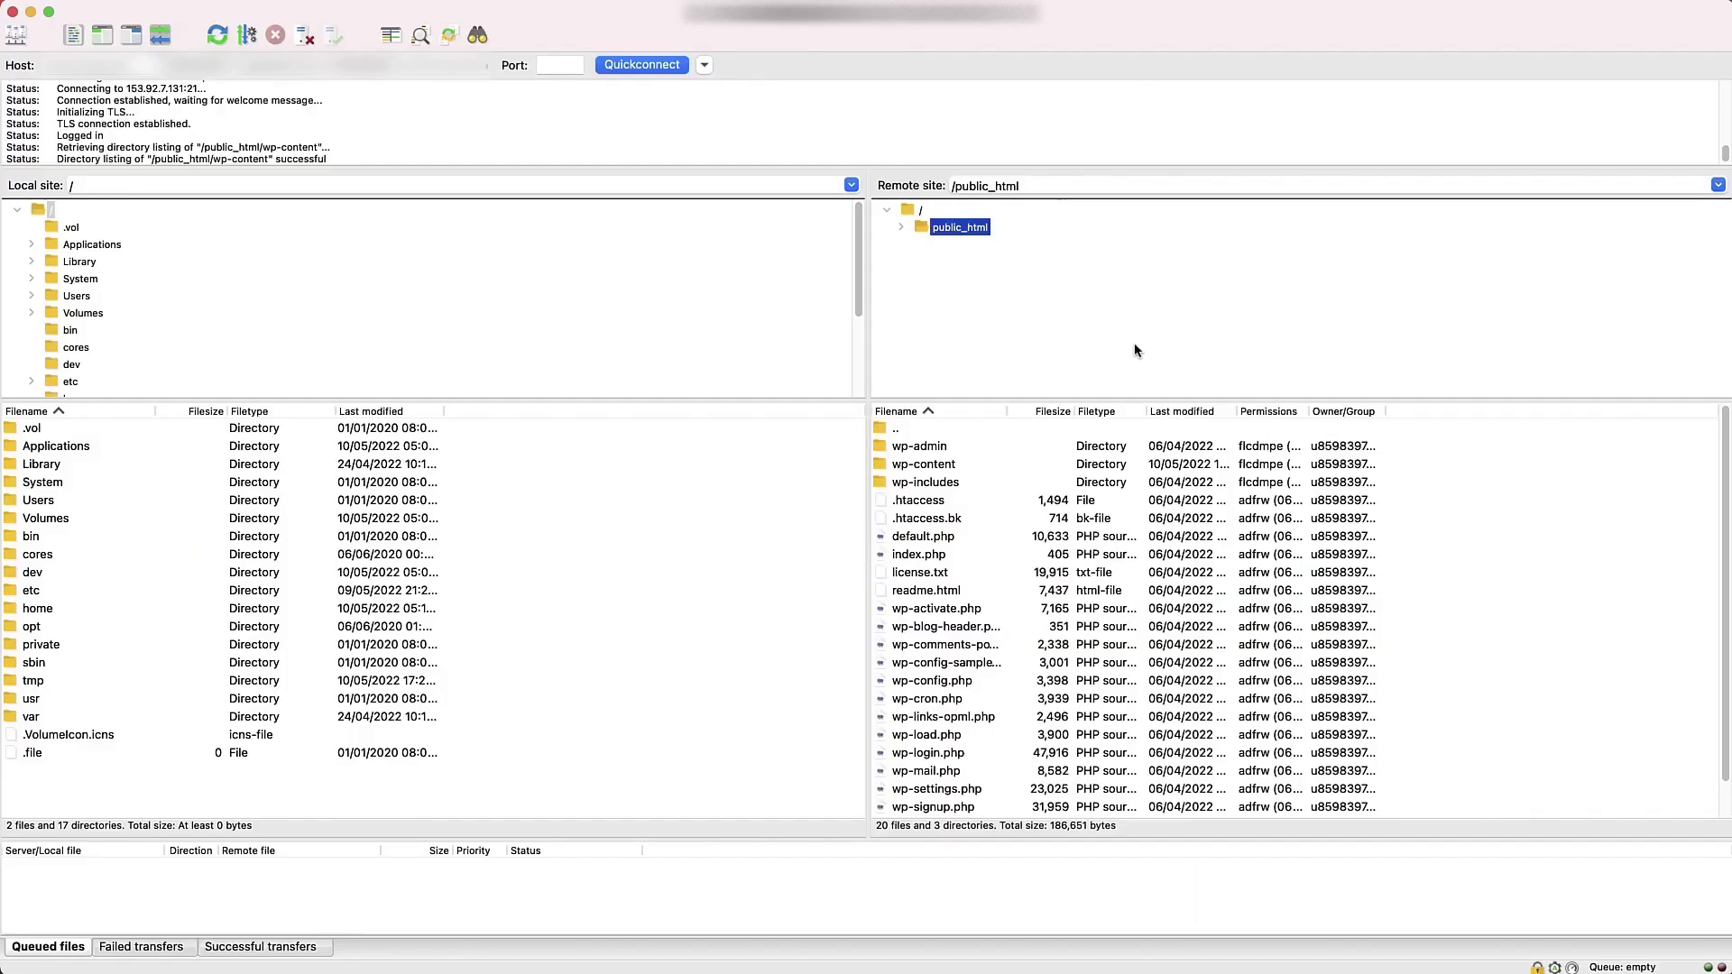
Rename the server's wp-content/plugins folder to plugins.deactivate.
{"action": "double_click", "coordinate": [922, 466]}
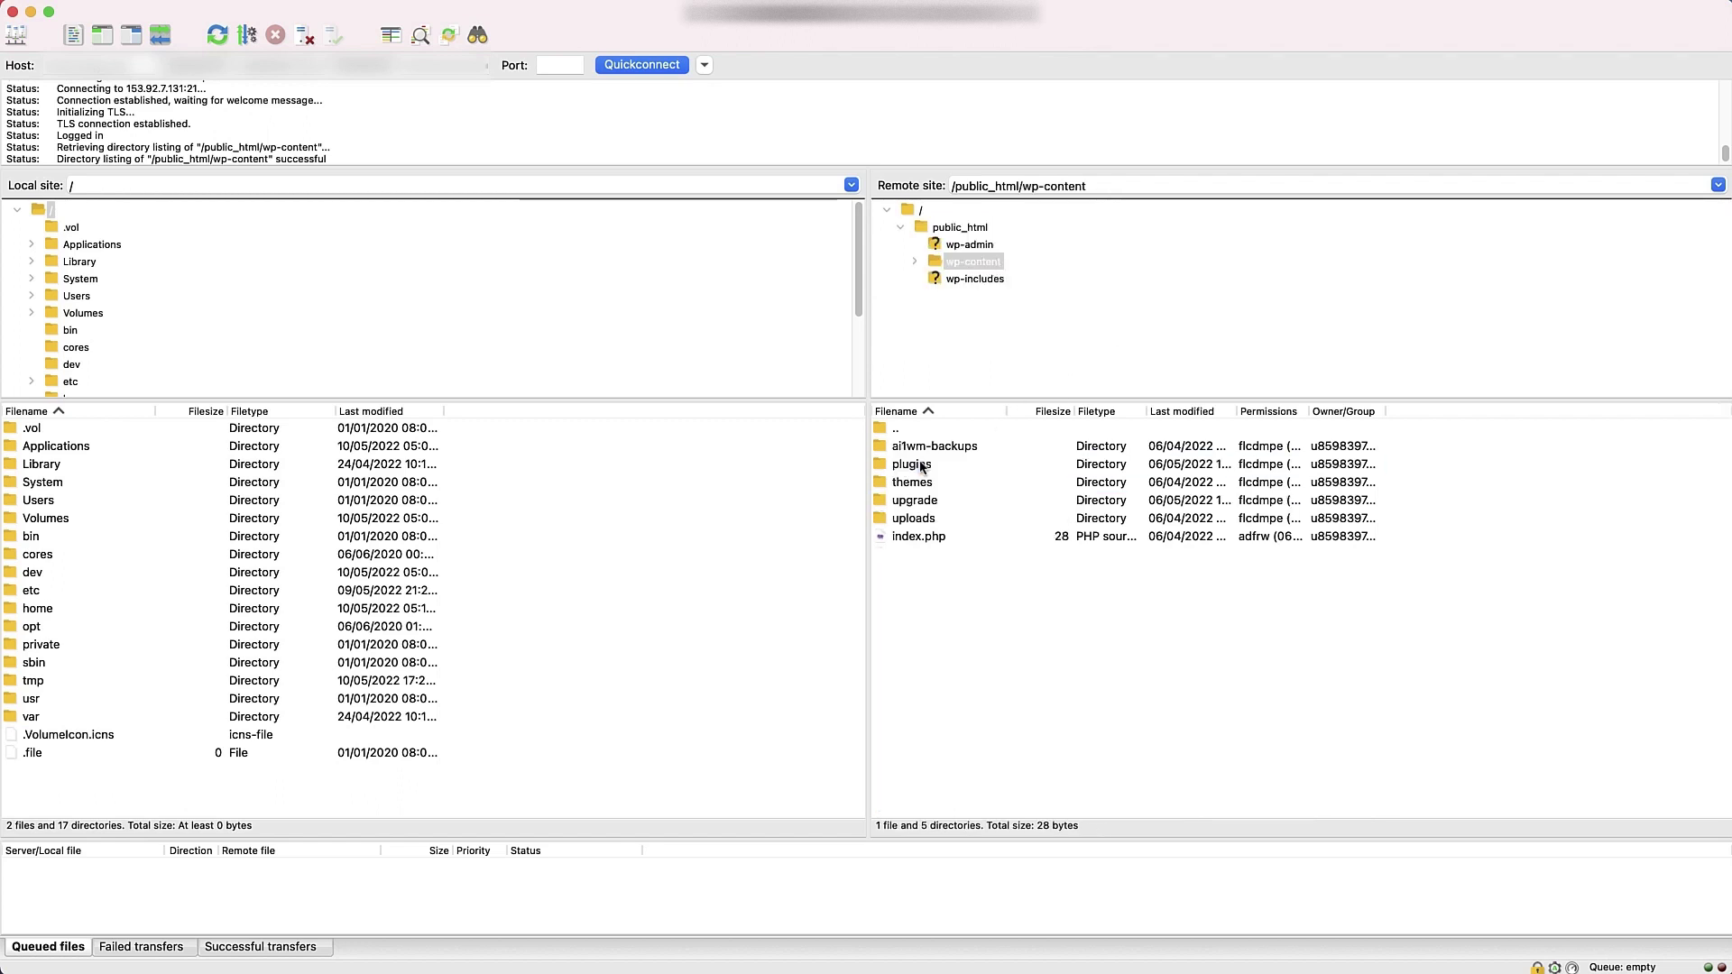
{"action": "left_click", "coordinate": [918, 470]}
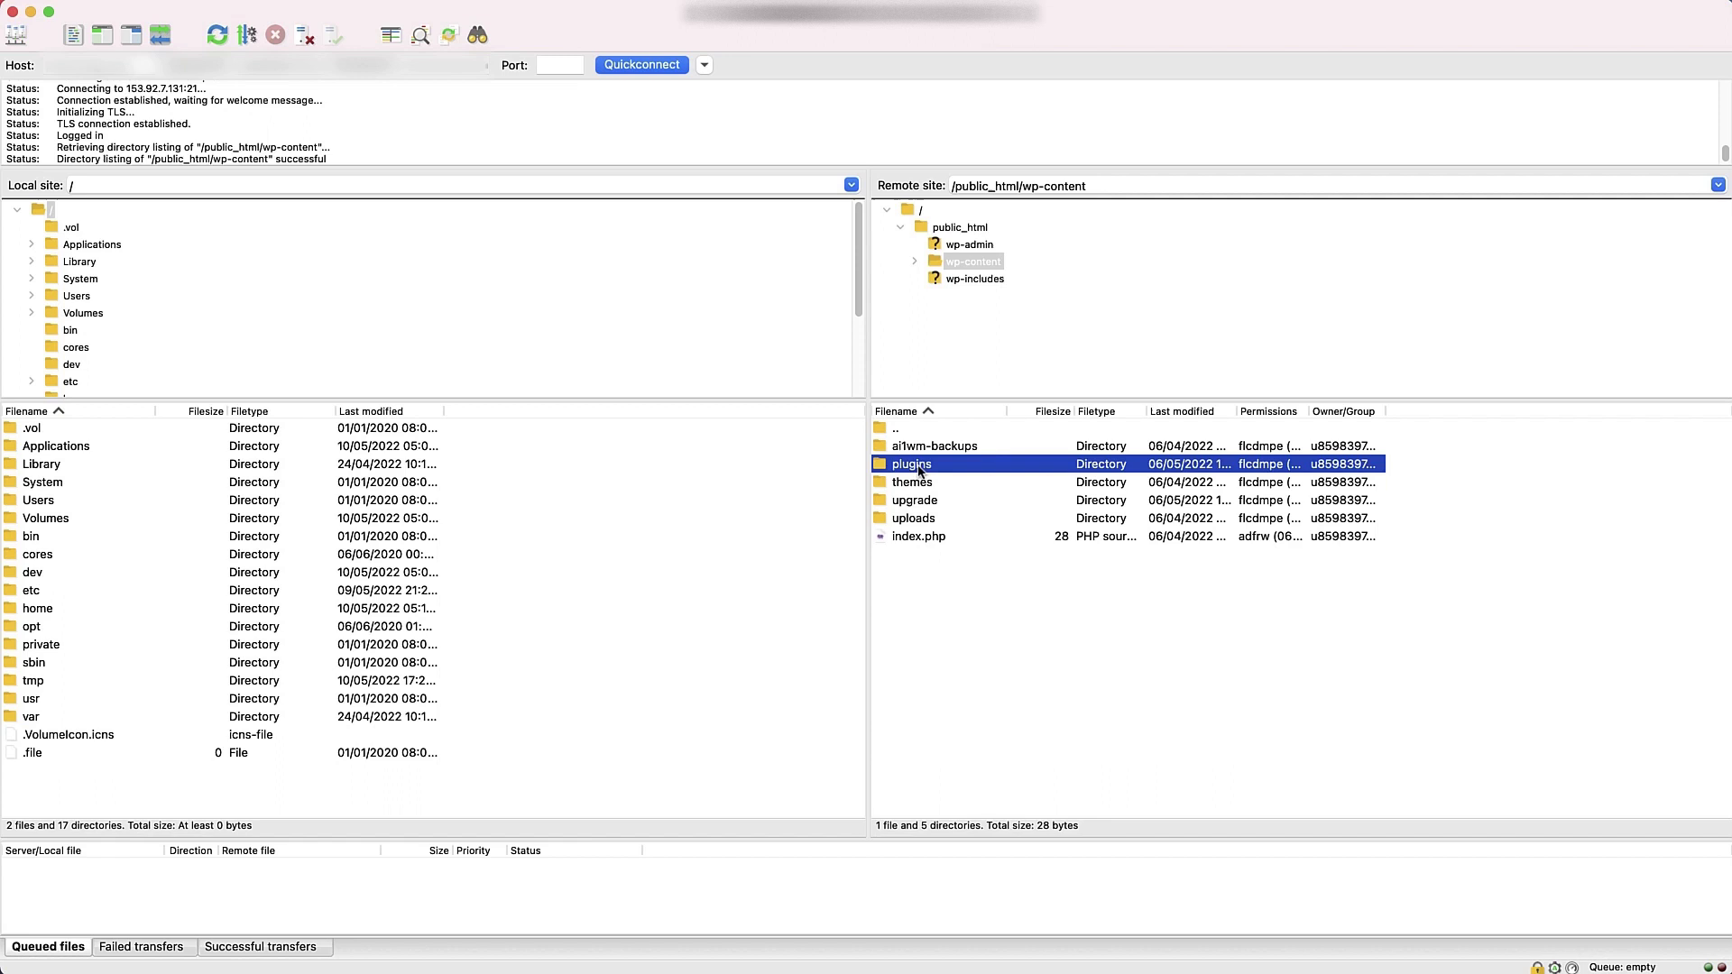
{"action": "right_click", "coordinate": [912, 462]}
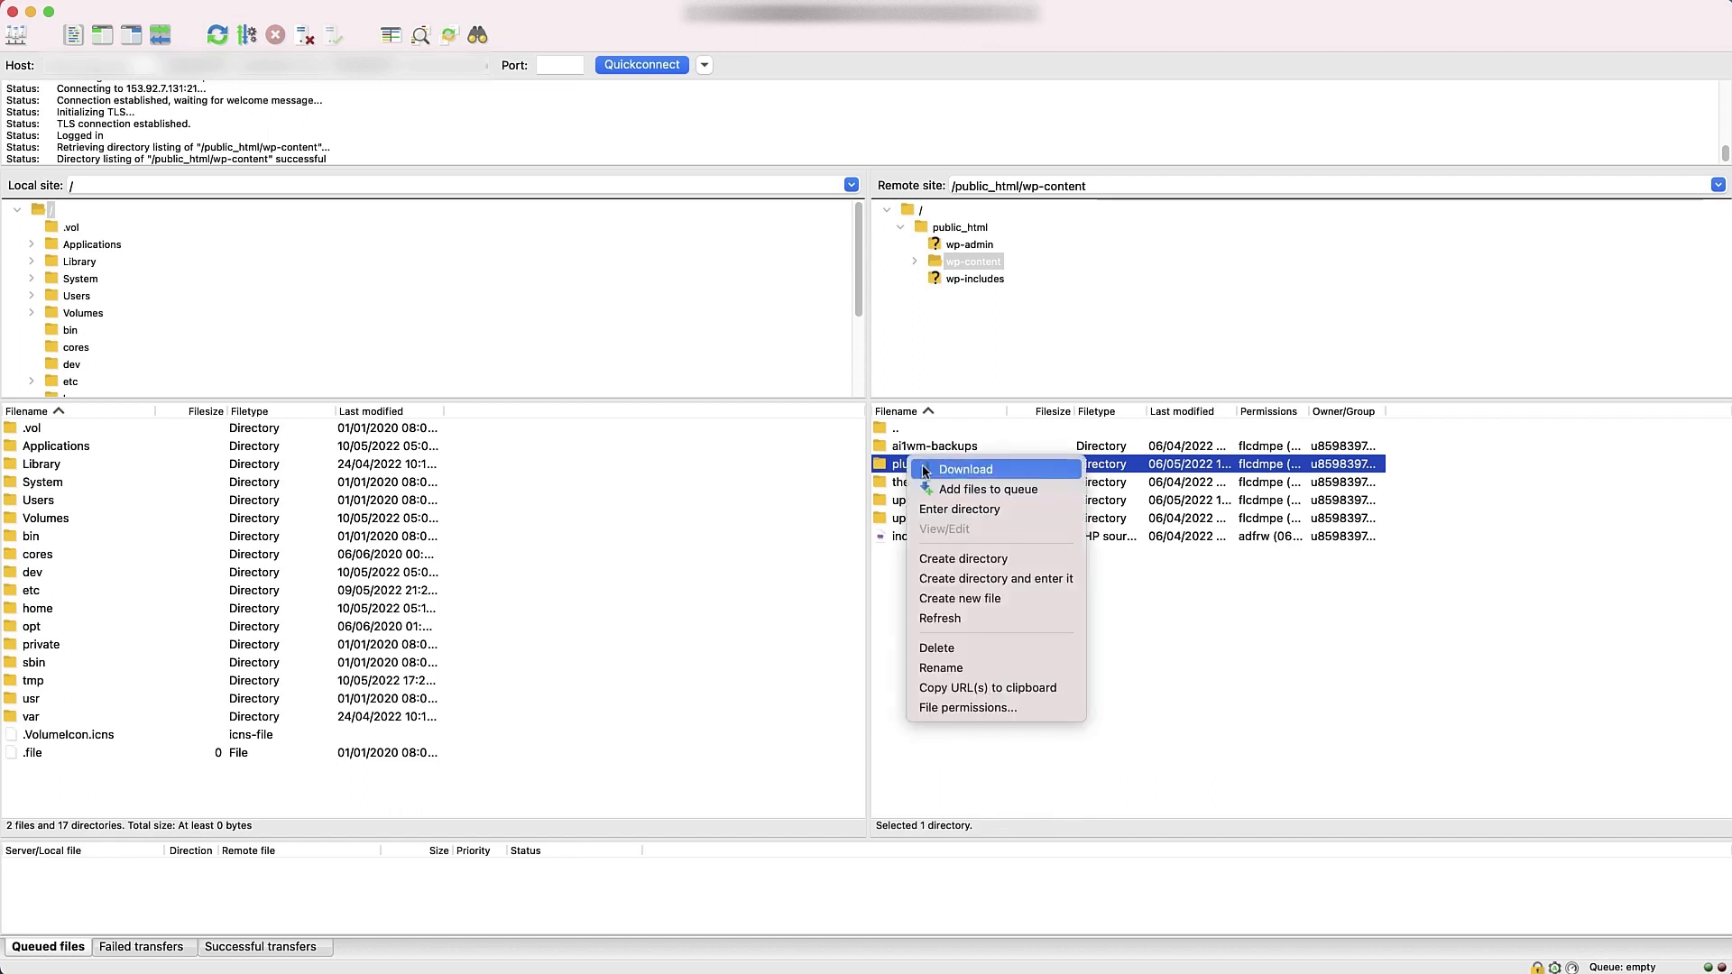
{"action": "left_click", "coordinate": [975, 668]}
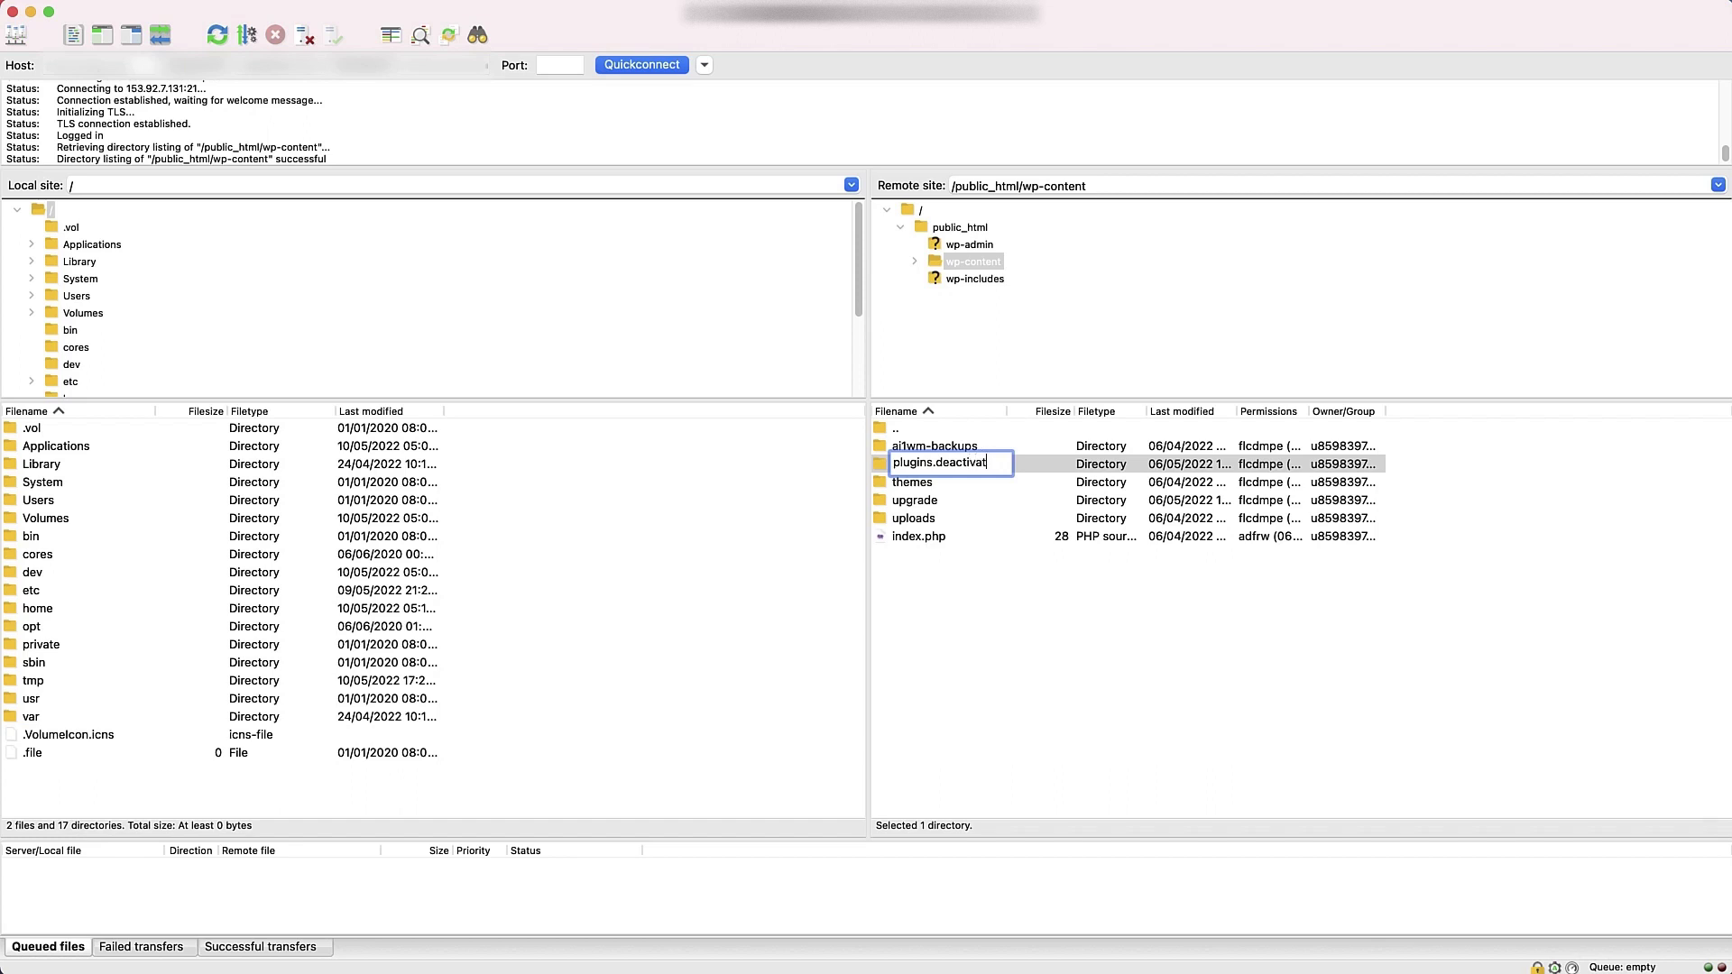
{"action": "type", "text": ".deactivate"}
{"action": "key", "text": "Return"}
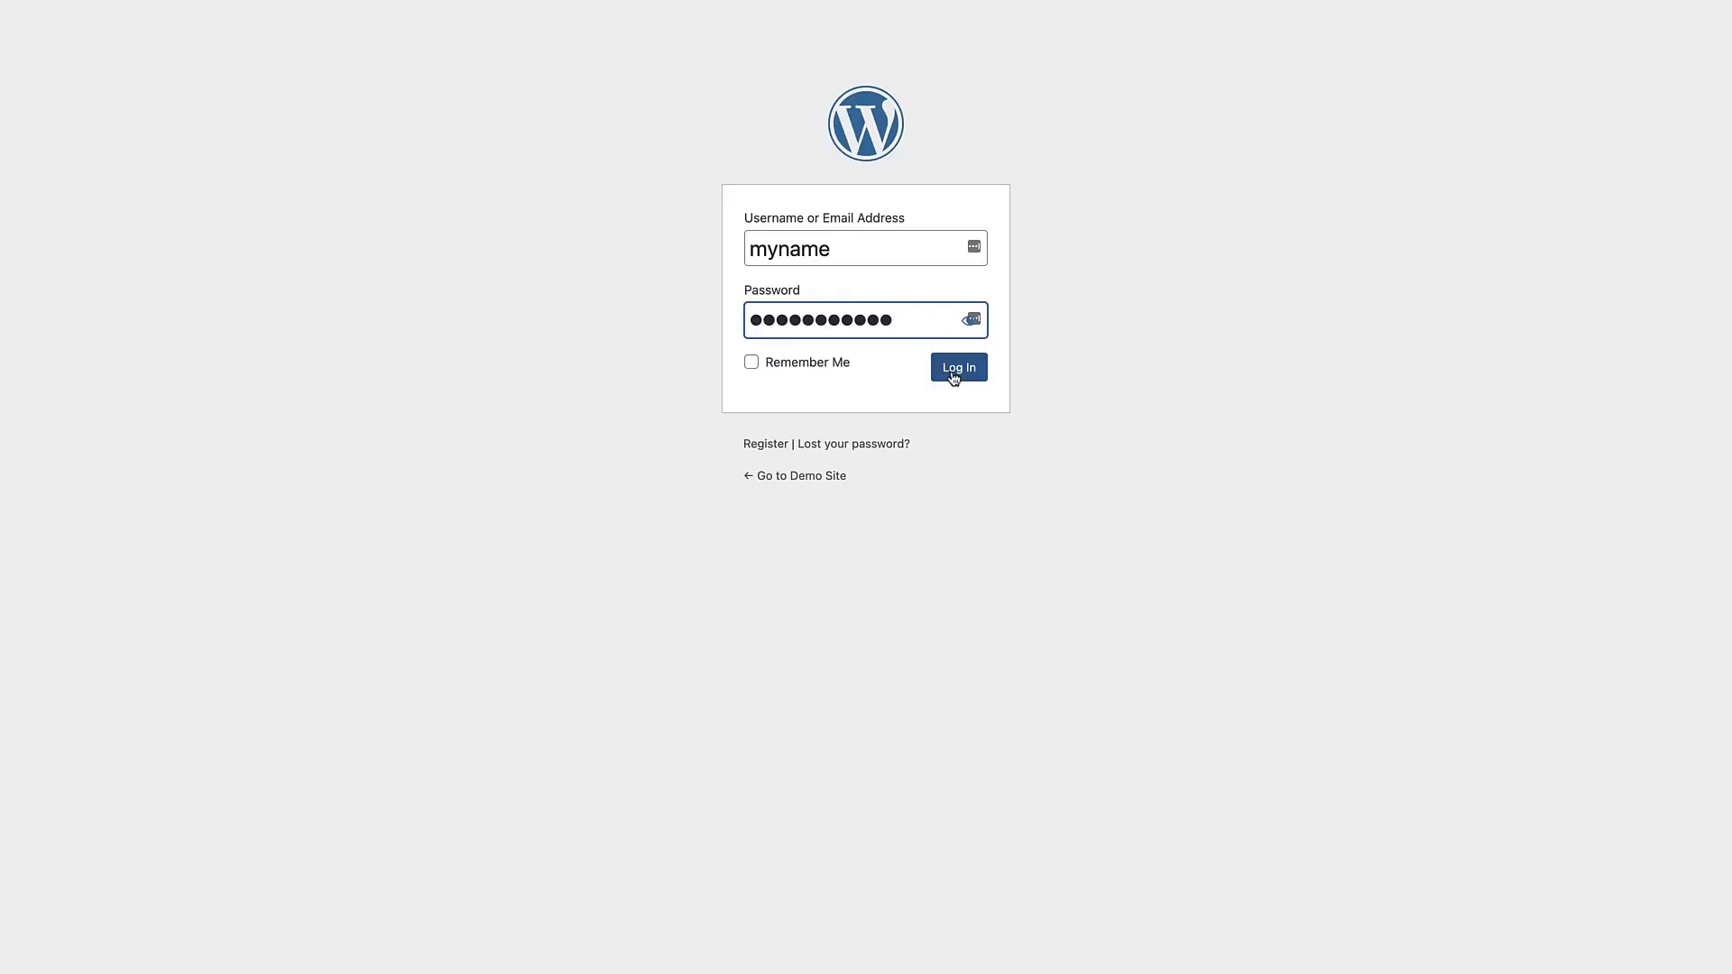
Log in to the WordPress admin, then reopen the wp-content folder in FileZilla.
{"action": "left_click", "coordinate": [953, 375]}
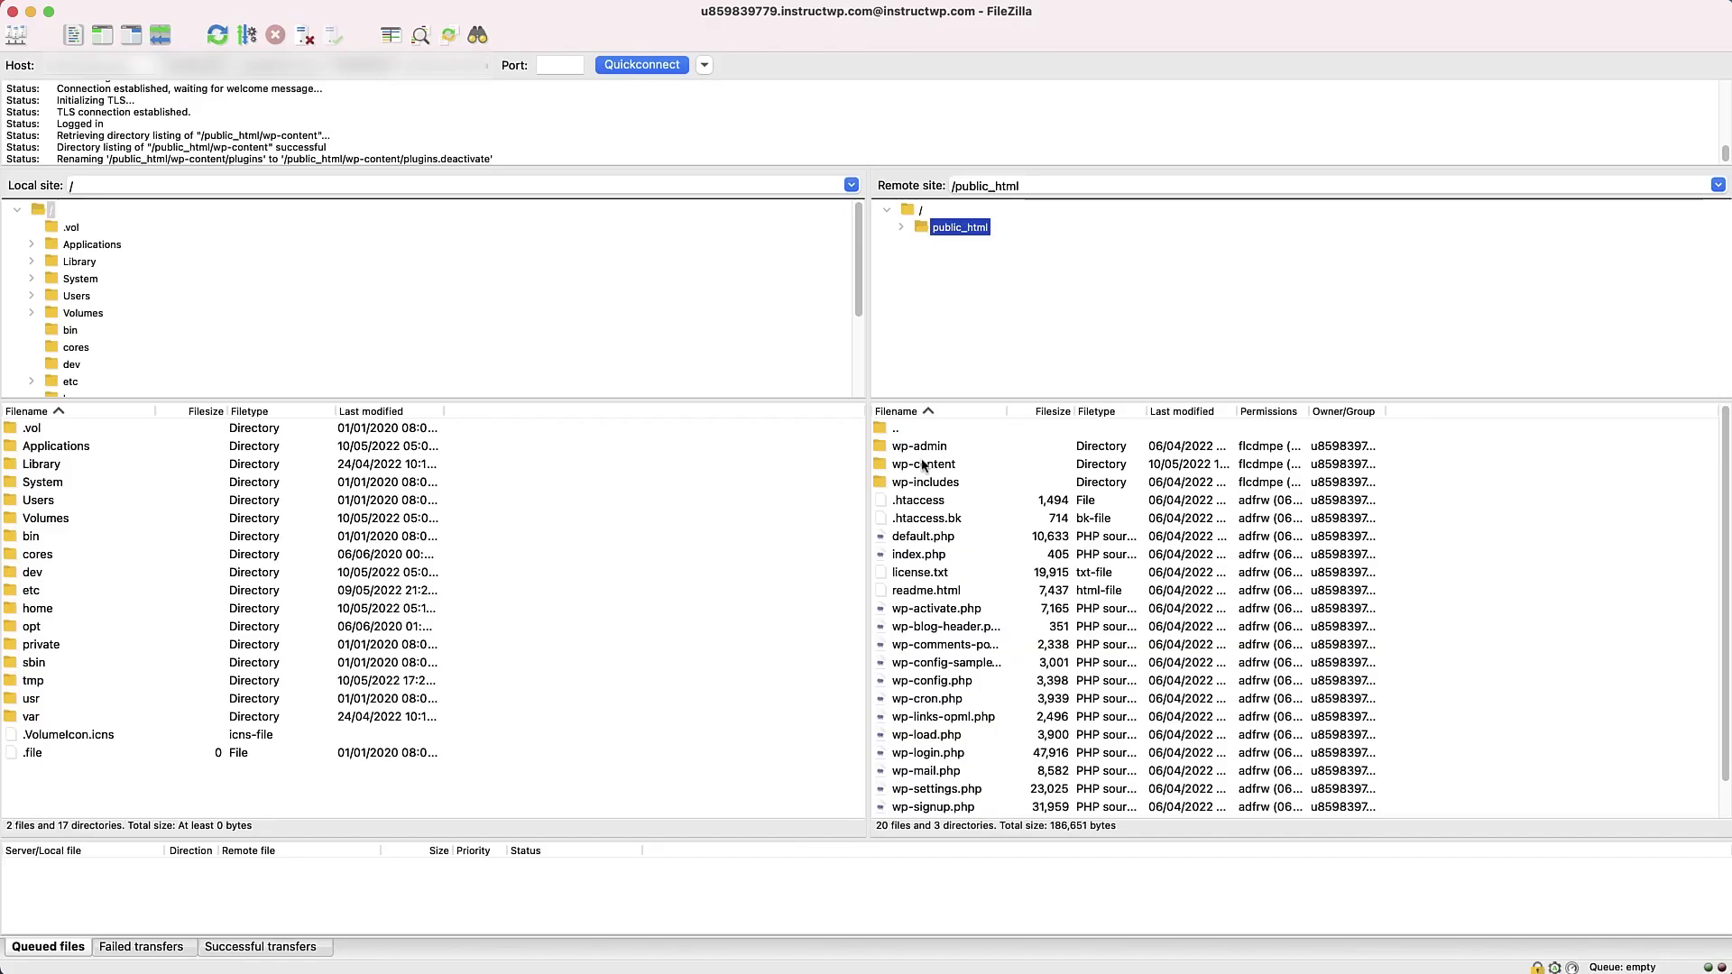
{"action": "double_click", "coordinate": [924, 464]}
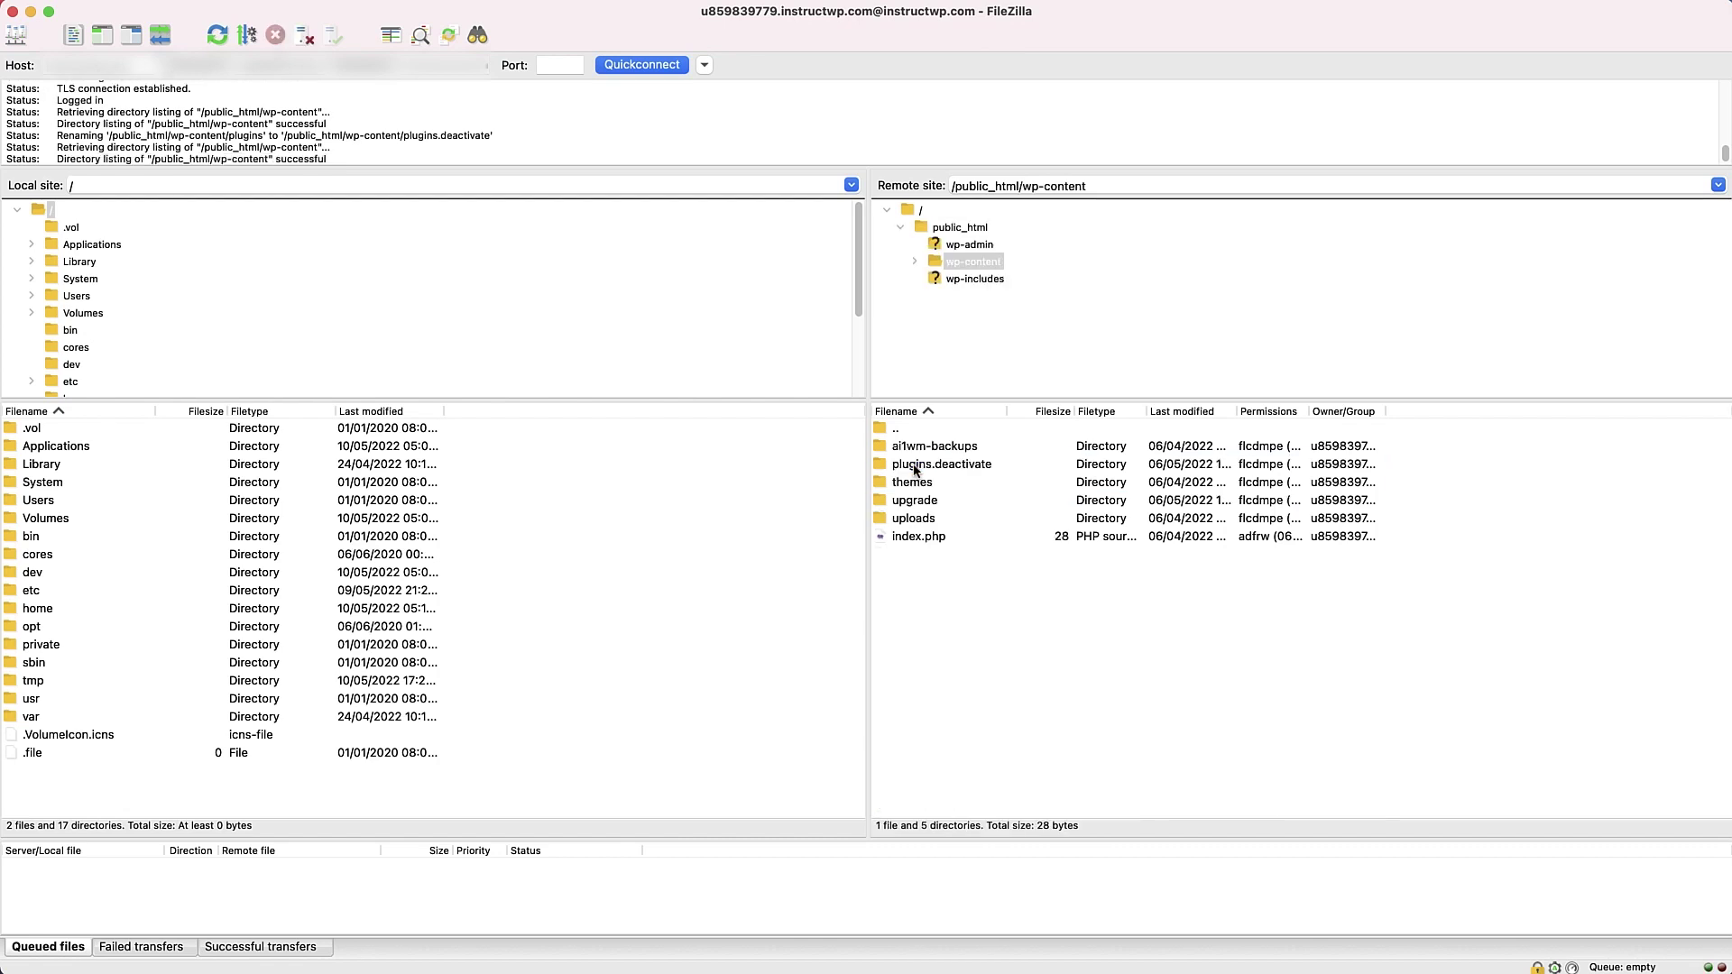
Rename the plugins.deactivate folder back to plugins by removing the .deactivate suffix.
{"action": "right_click", "coordinate": [928, 466]}
{"action": "left_click", "coordinate": [945, 665]}
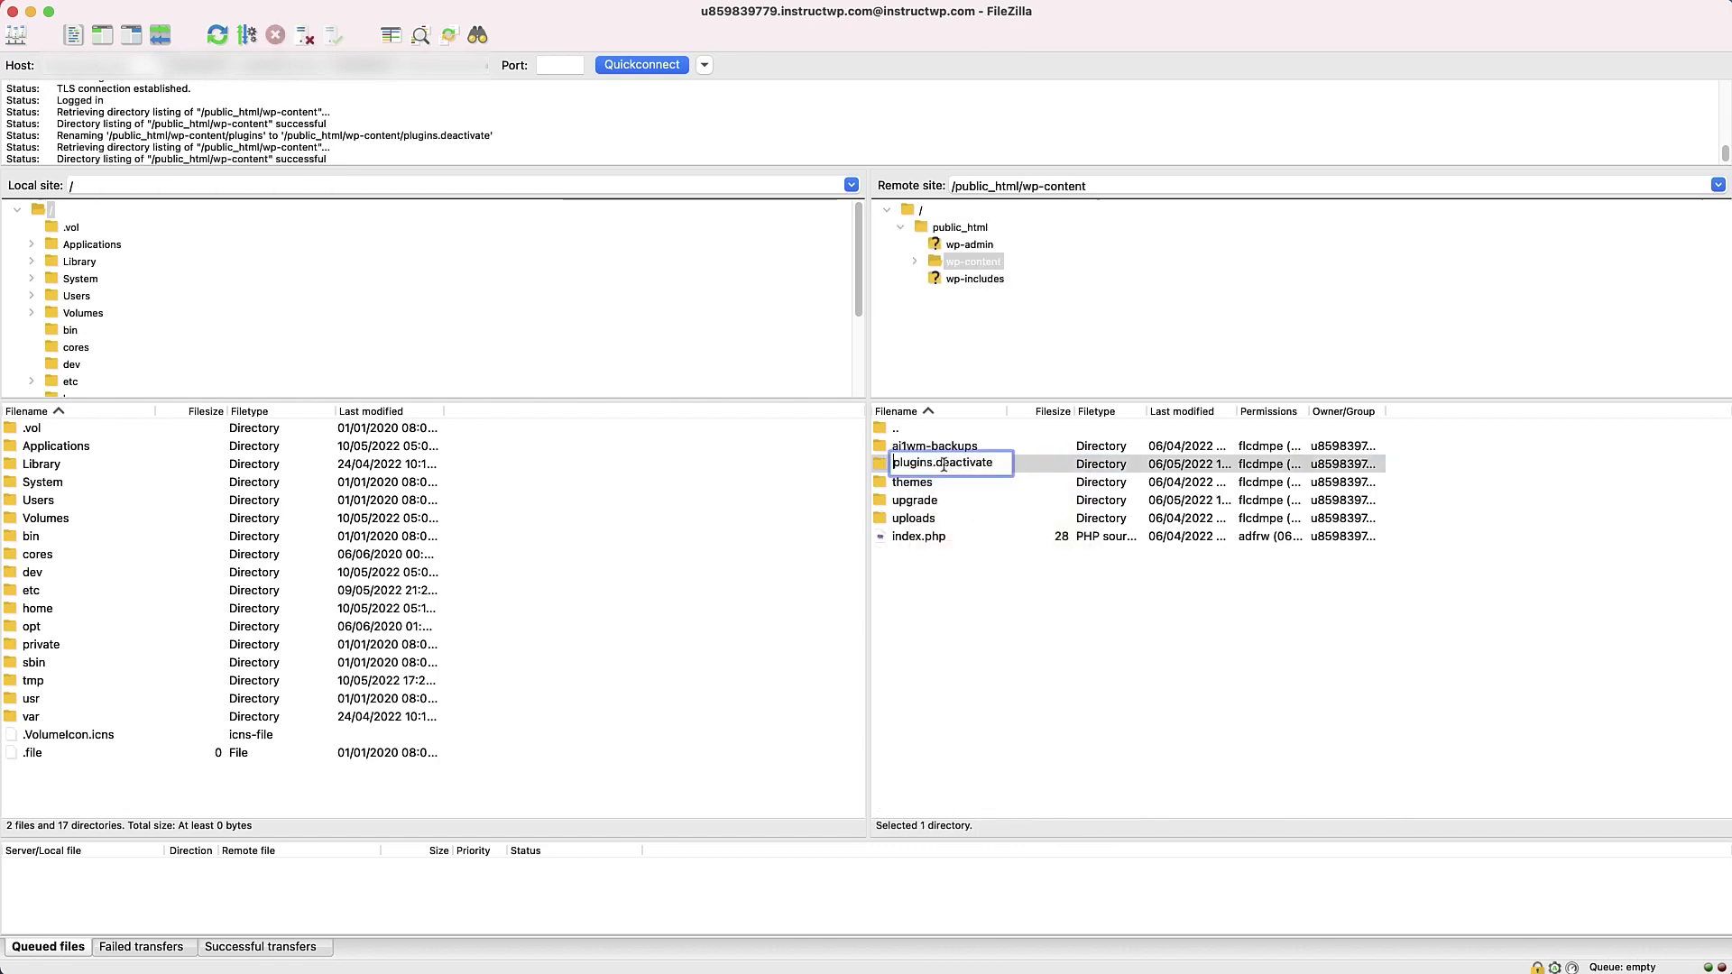
{"action": "left_click_drag", "start_coordinate": [935, 463], "coordinate": [1031, 464]}
{"action": "key", "text": "BackSpace"}
{"action": "key", "text": "Return"}
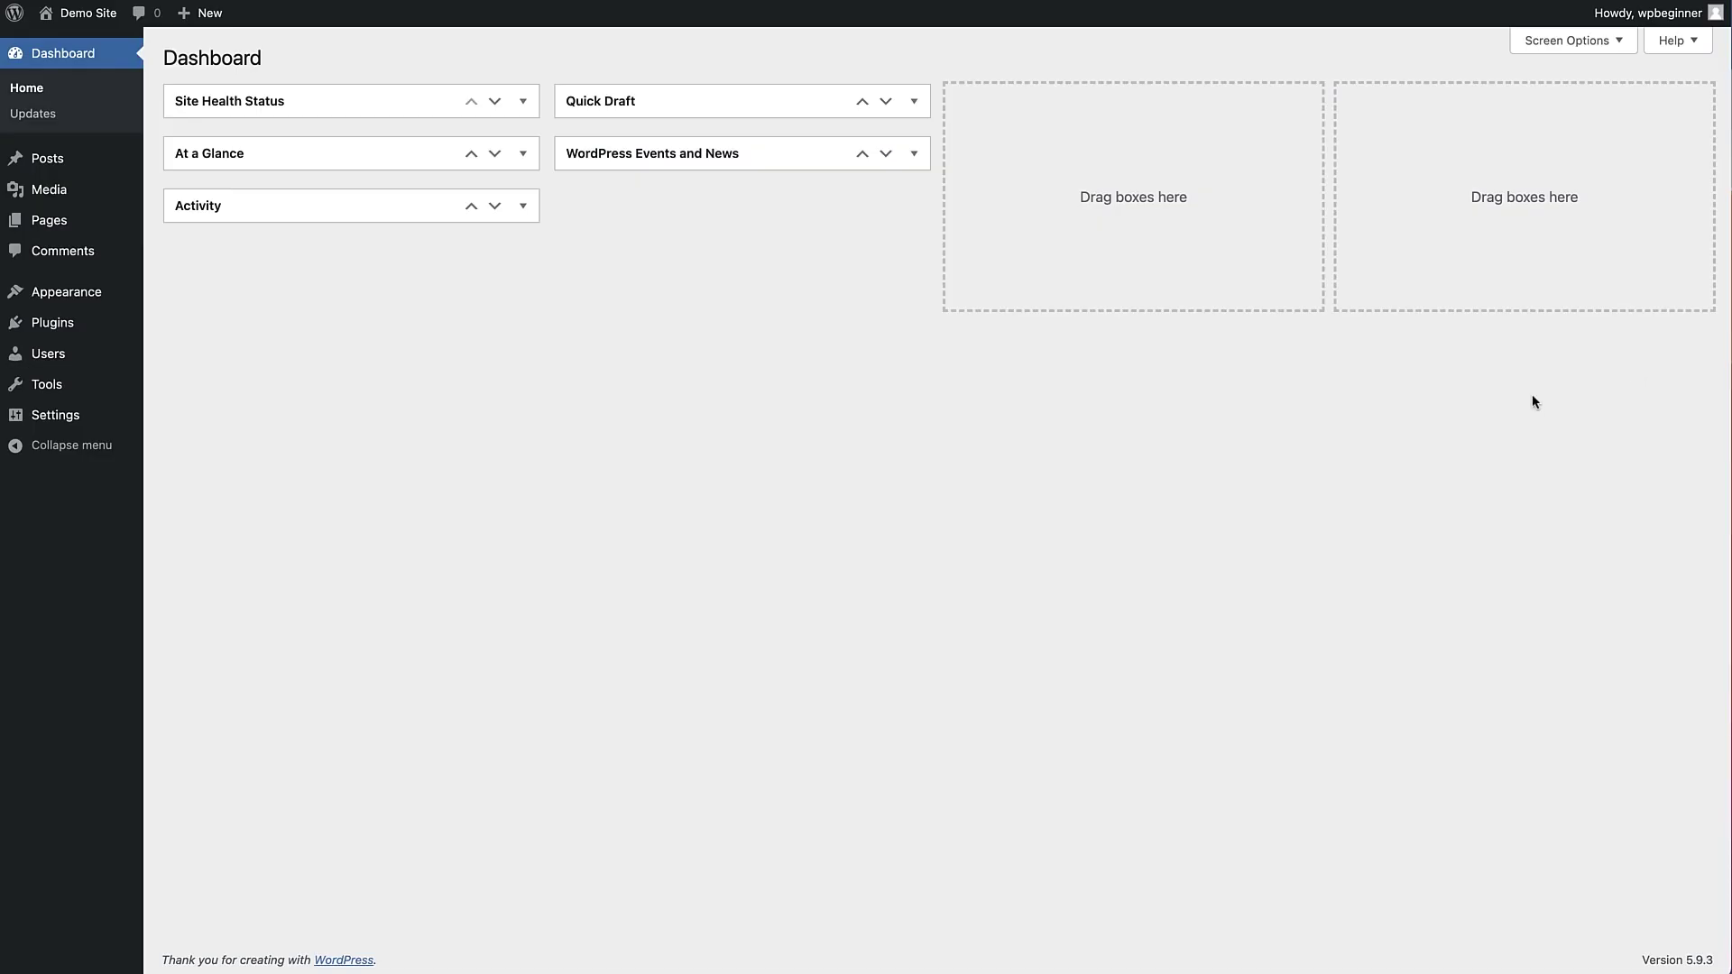
Reactivate Advanced Custom Fields from Installed Plugins and go to Settings > General.
{"action": "left_click", "coordinate": [116, 324]}
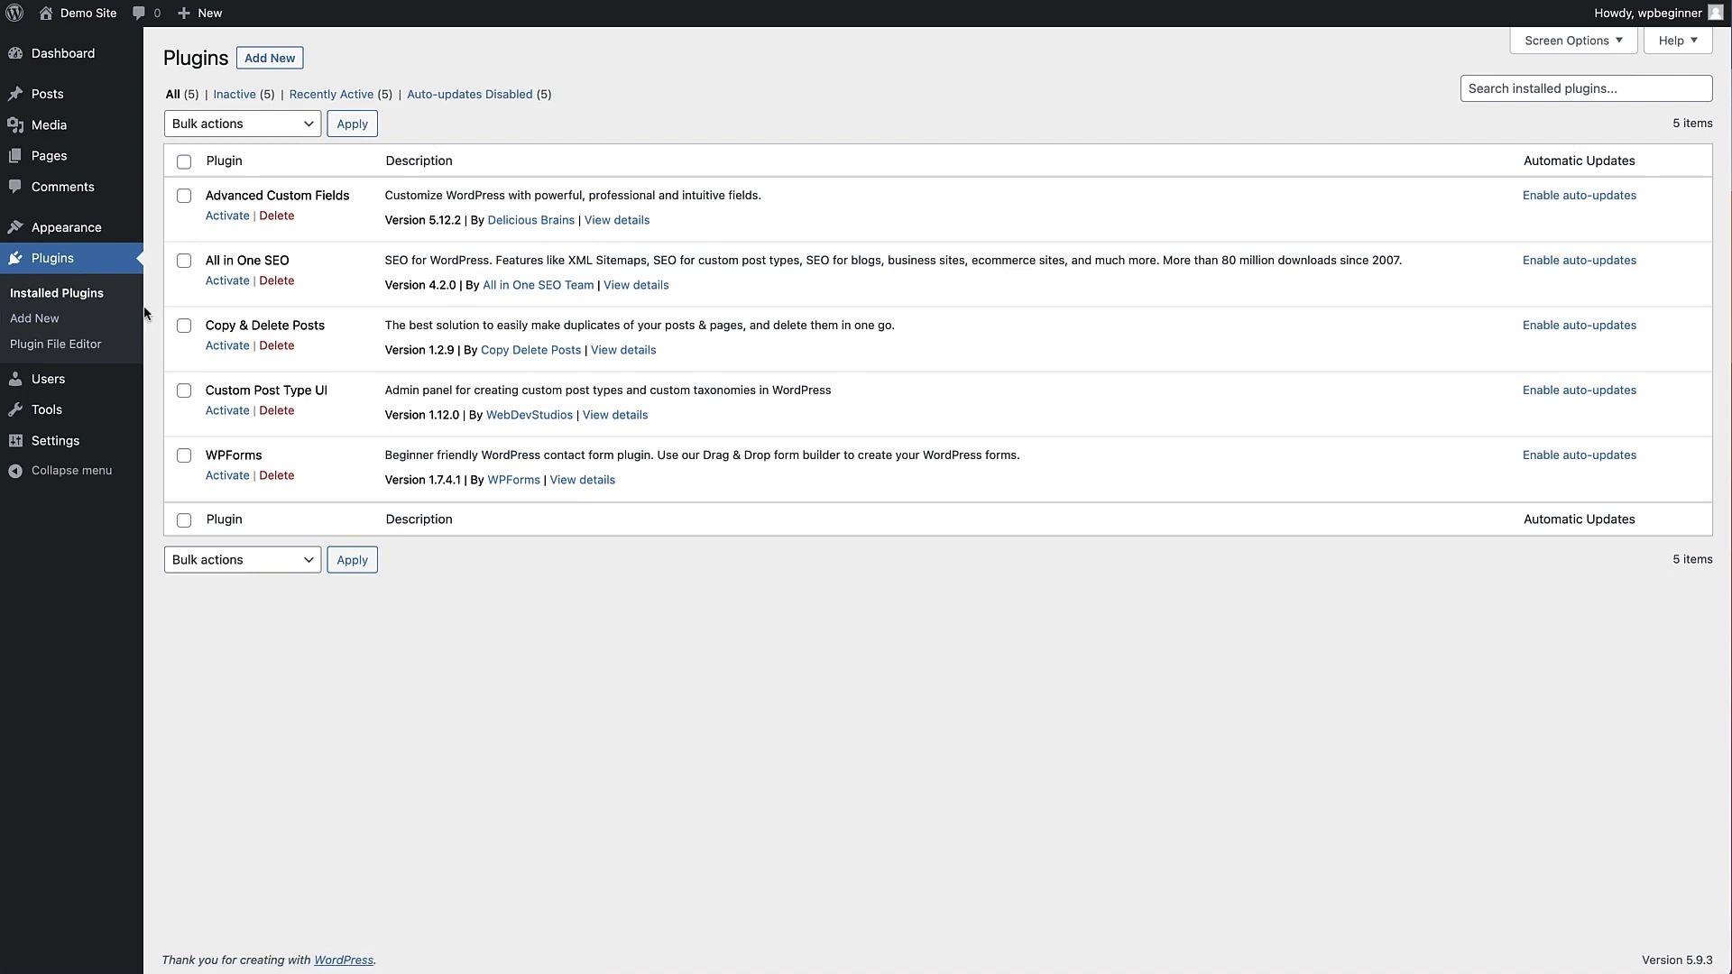
{"action": "left_click", "coordinate": [225, 215]}
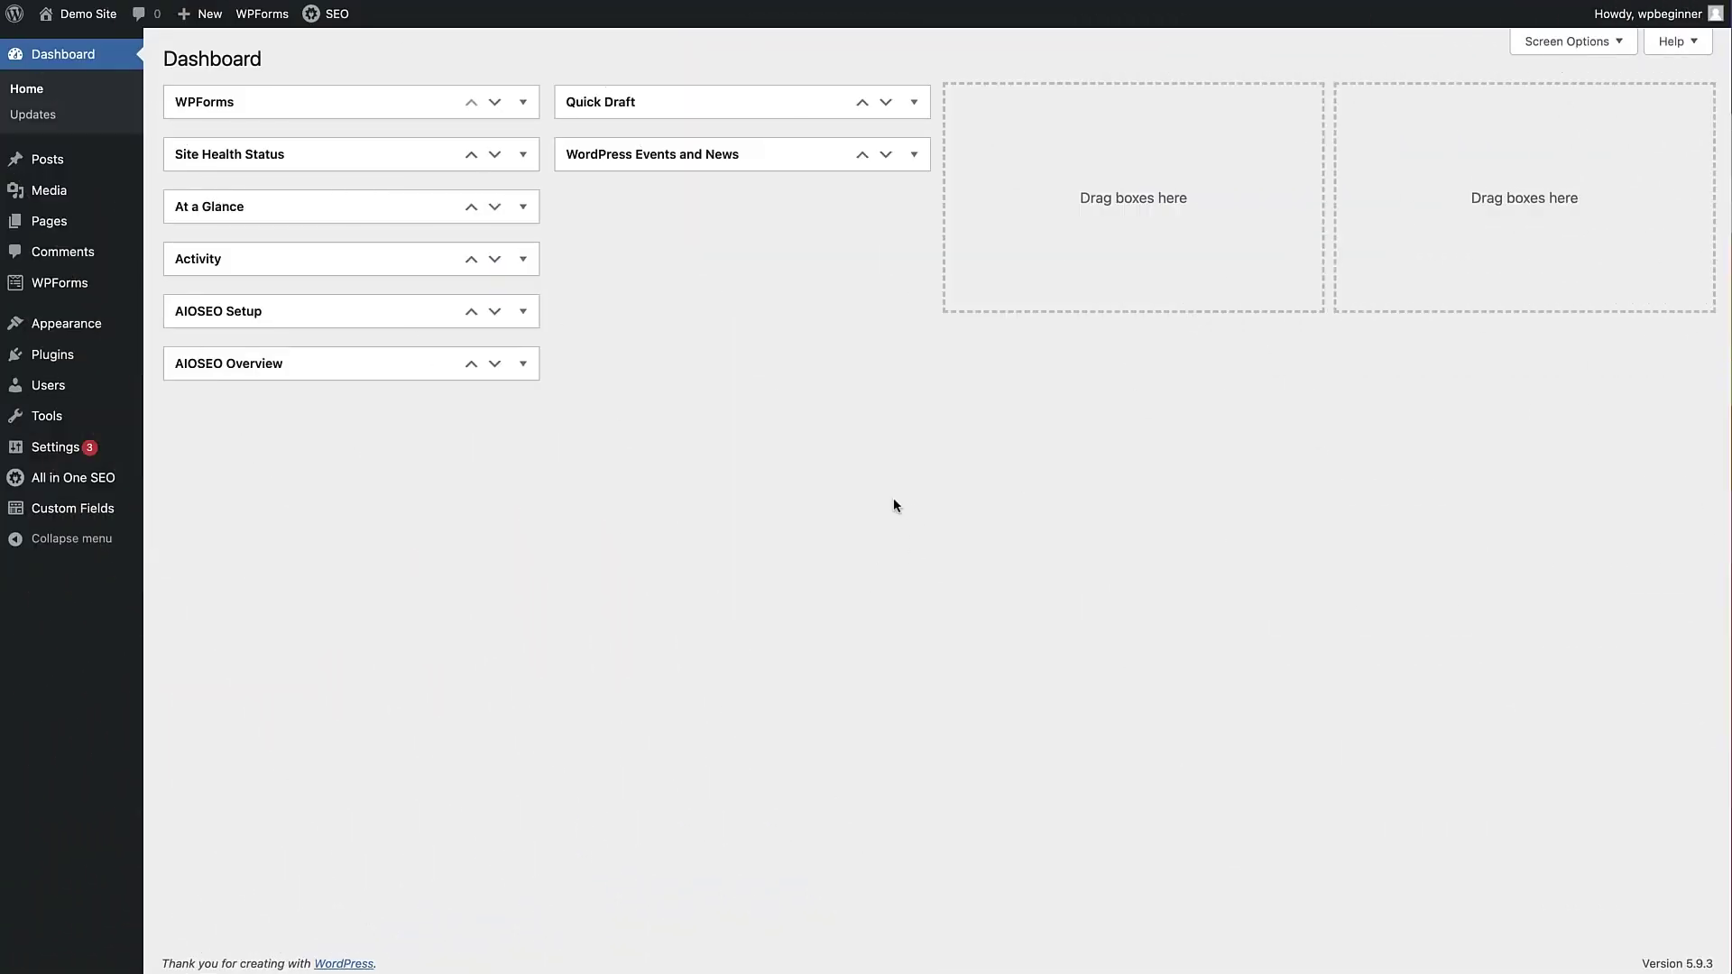
{"action": "mouse_move", "coordinate": [54, 447]}
{"action": "left_click", "coordinate": [186, 452]}
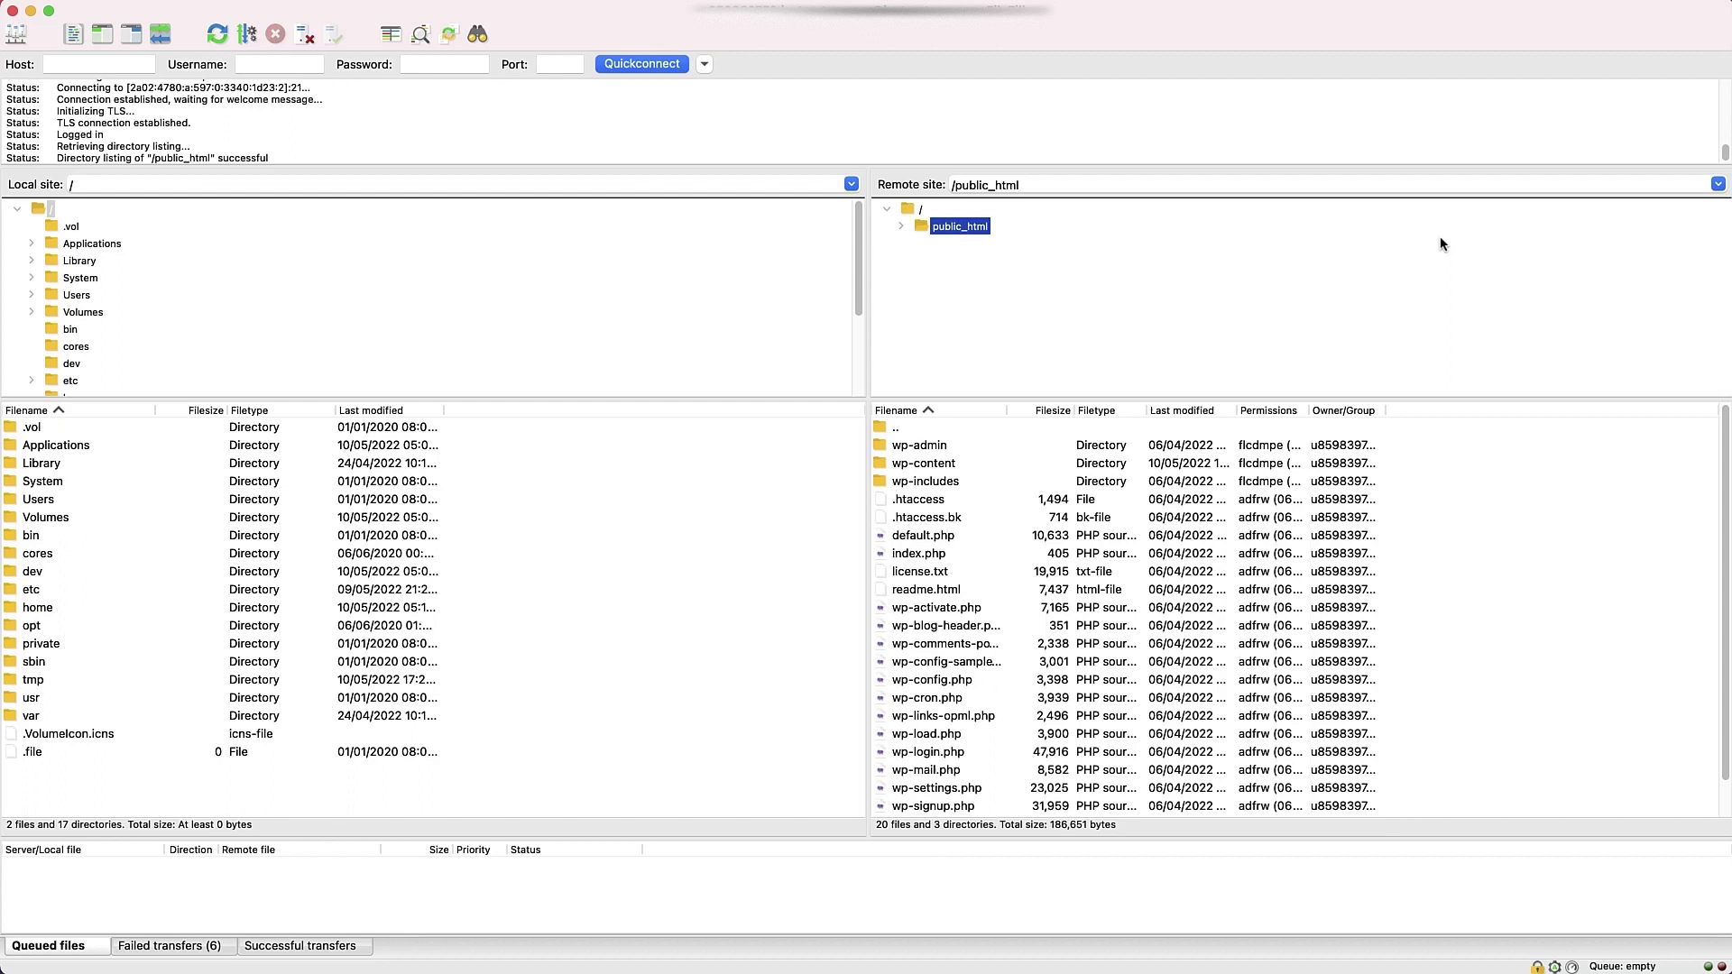
Open wp-content/themes/twentytwentytwo/functions.php with View/Edit in the default text editor.
{"action": "double_click", "coordinate": [991, 464]}
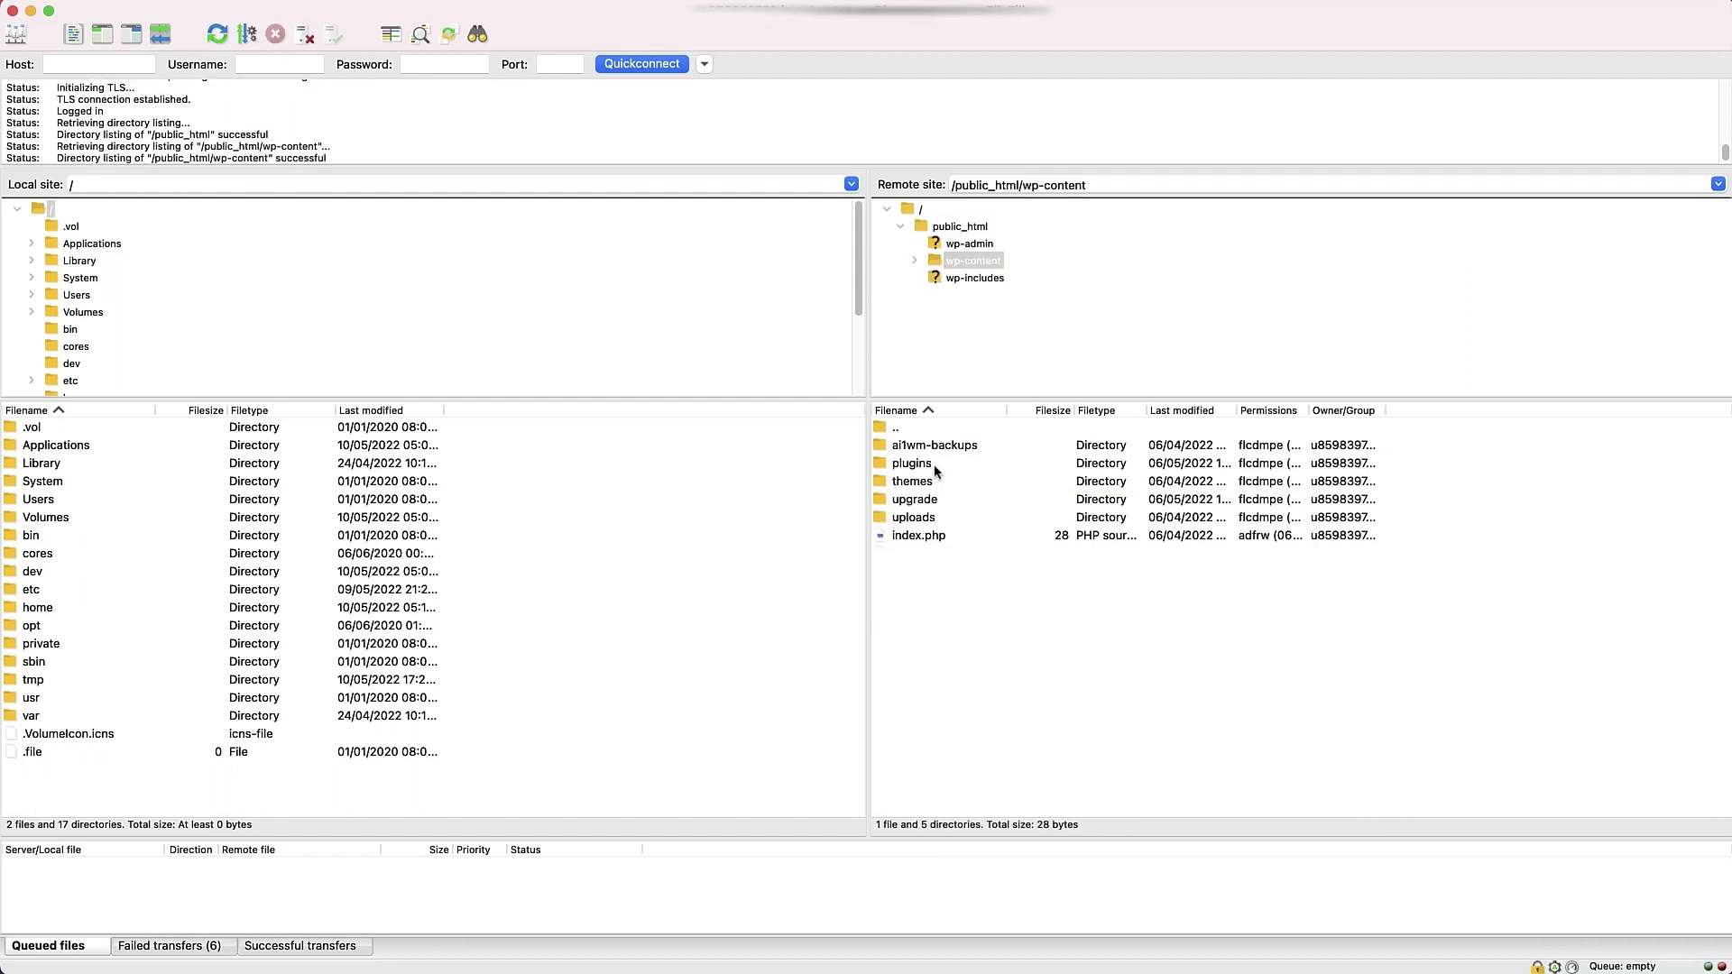
{"action": "double_click", "coordinate": [935, 480]}
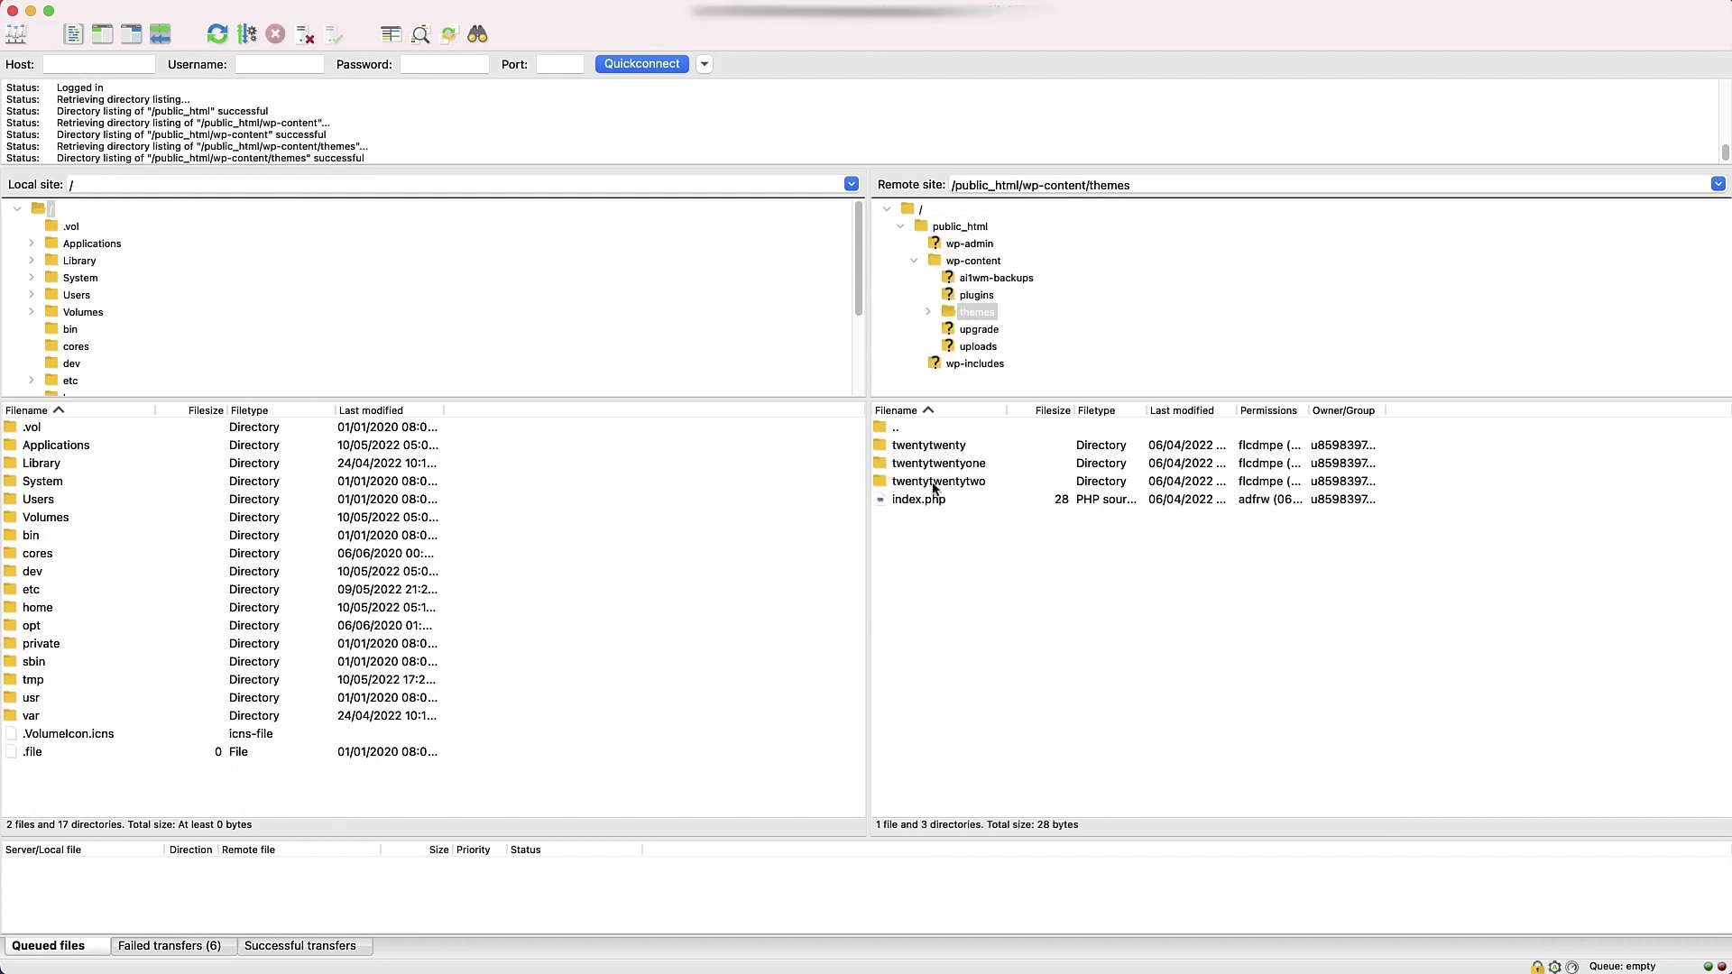
{"action": "double_click", "coordinate": [934, 483]}
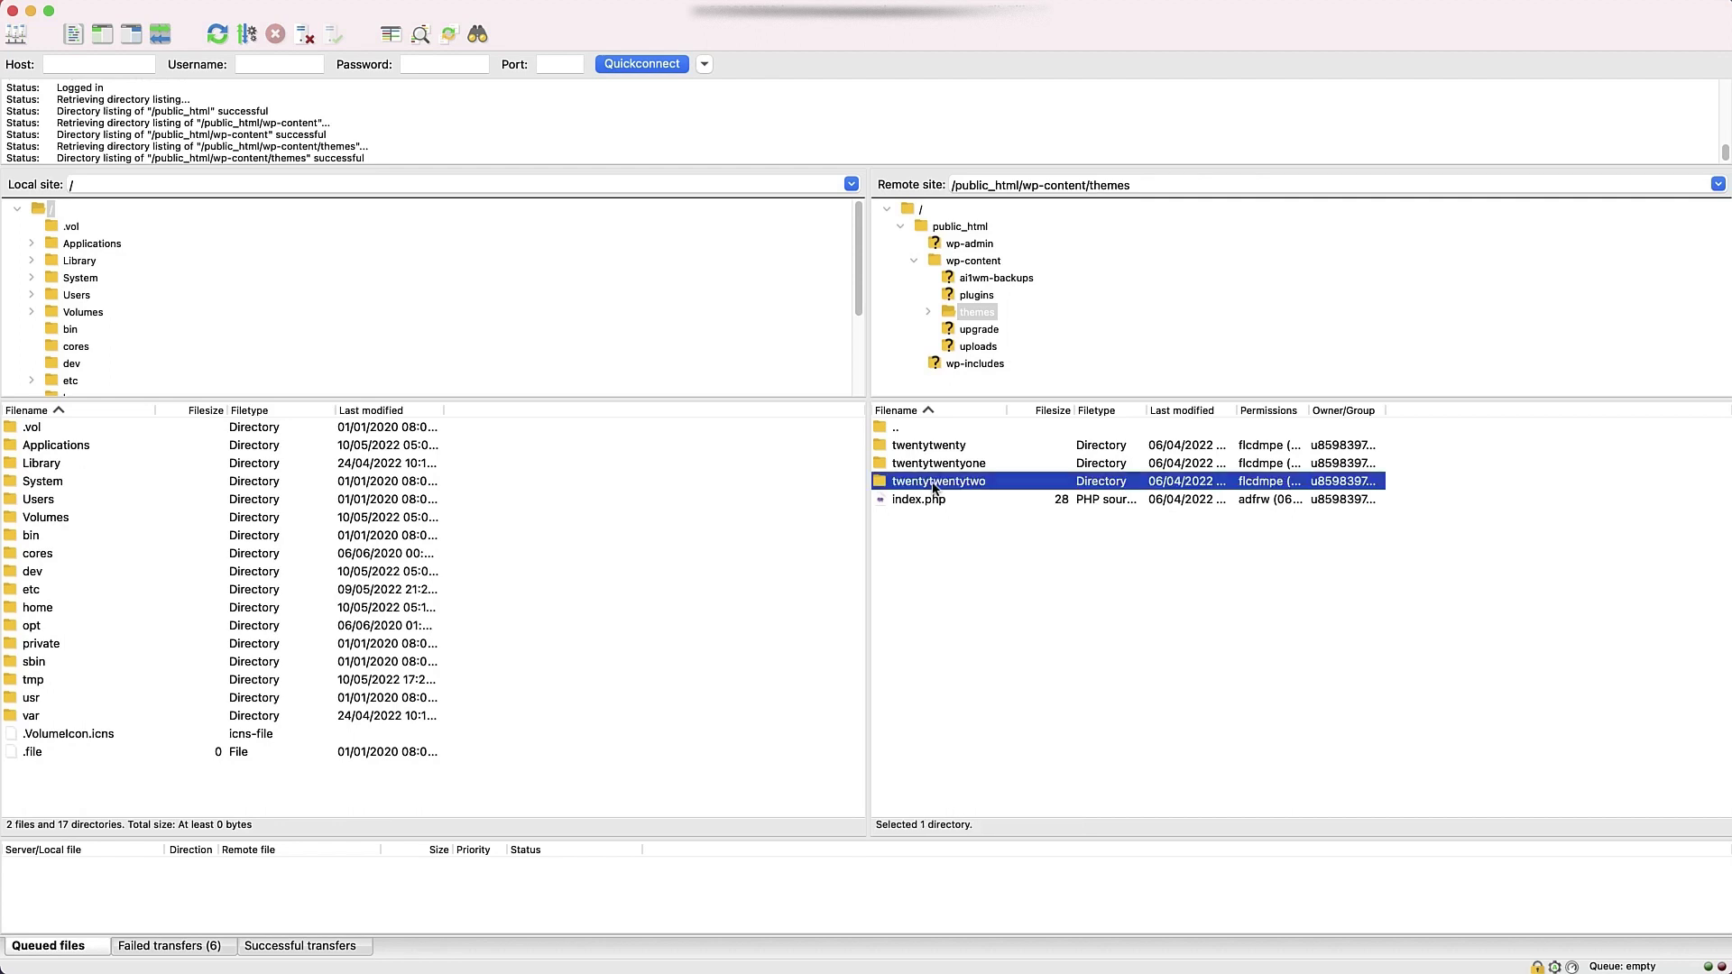
{"action": "left_click", "coordinate": [937, 520]}
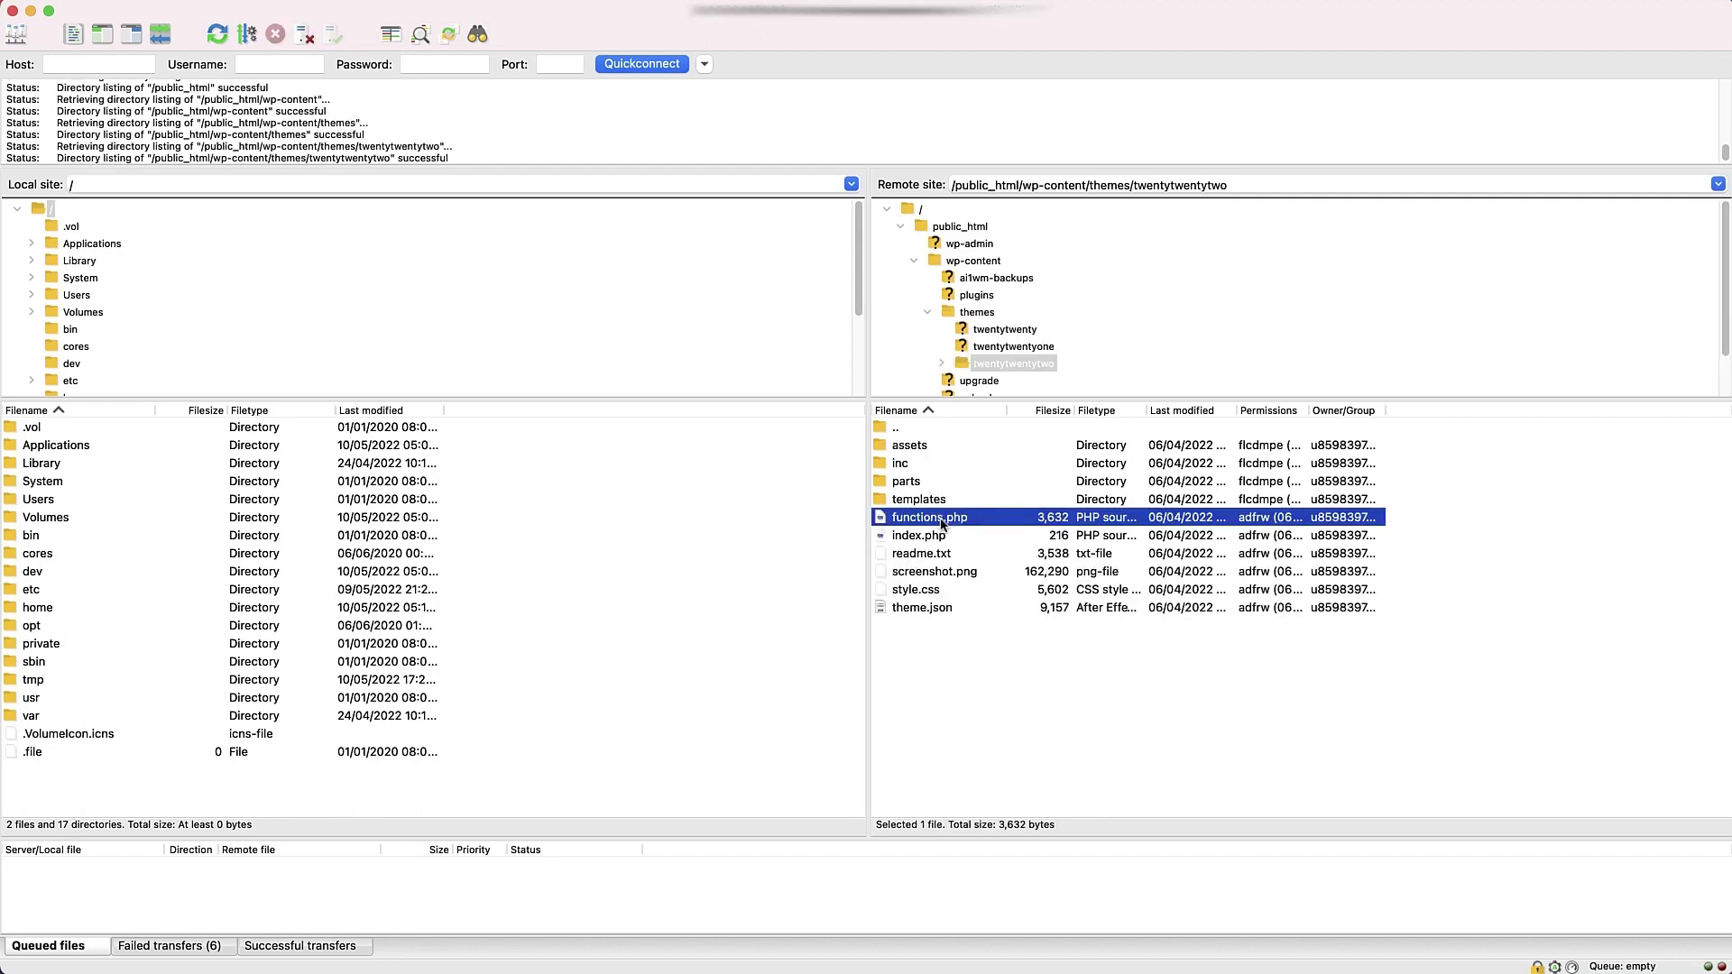
{"action": "right_click", "coordinate": [941, 524]}
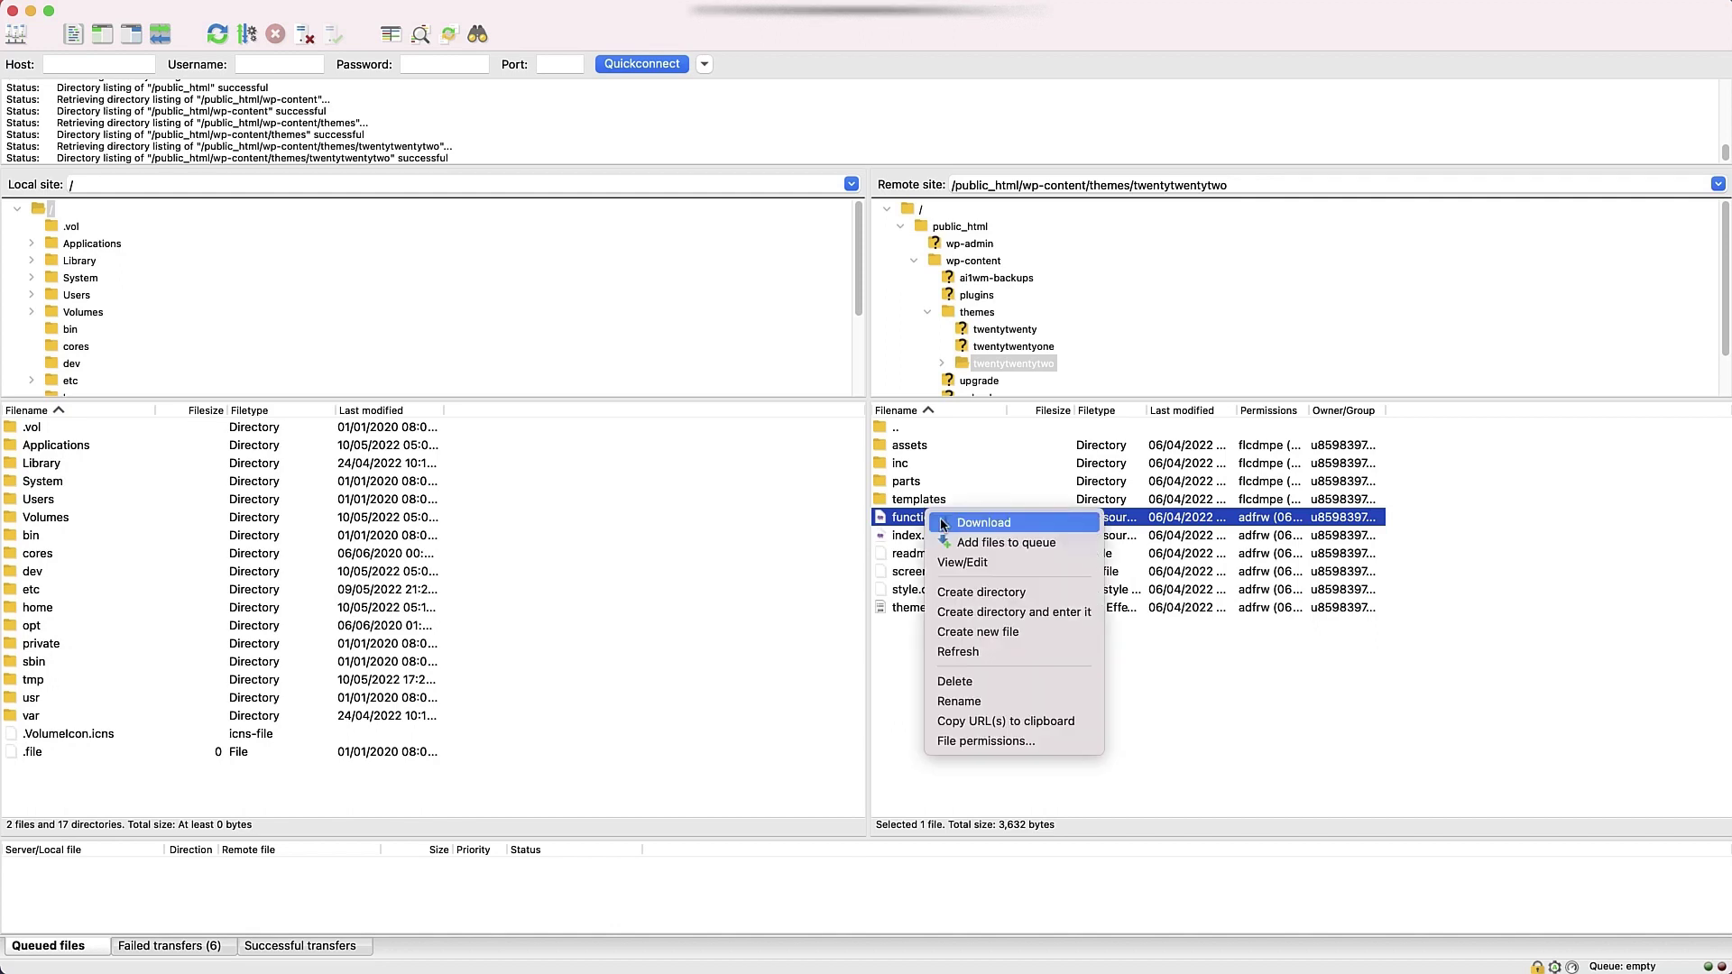
{"action": "left_click", "coordinate": [952, 563]}
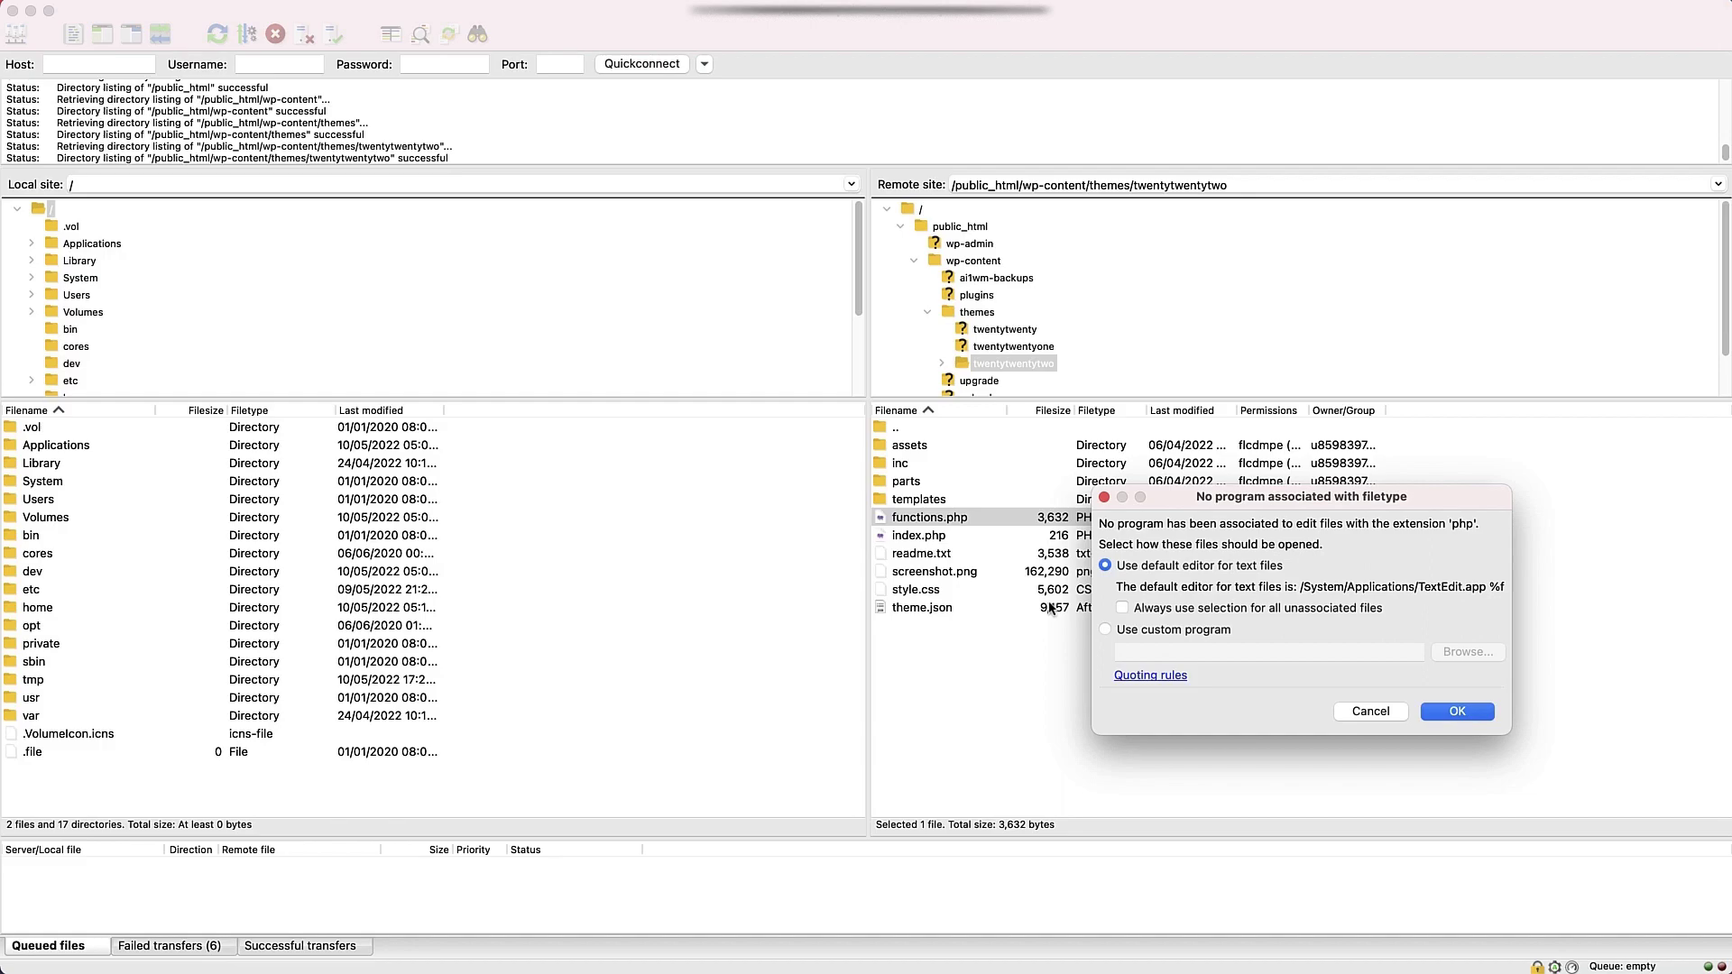
{"action": "left_click", "coordinate": [1462, 713]}
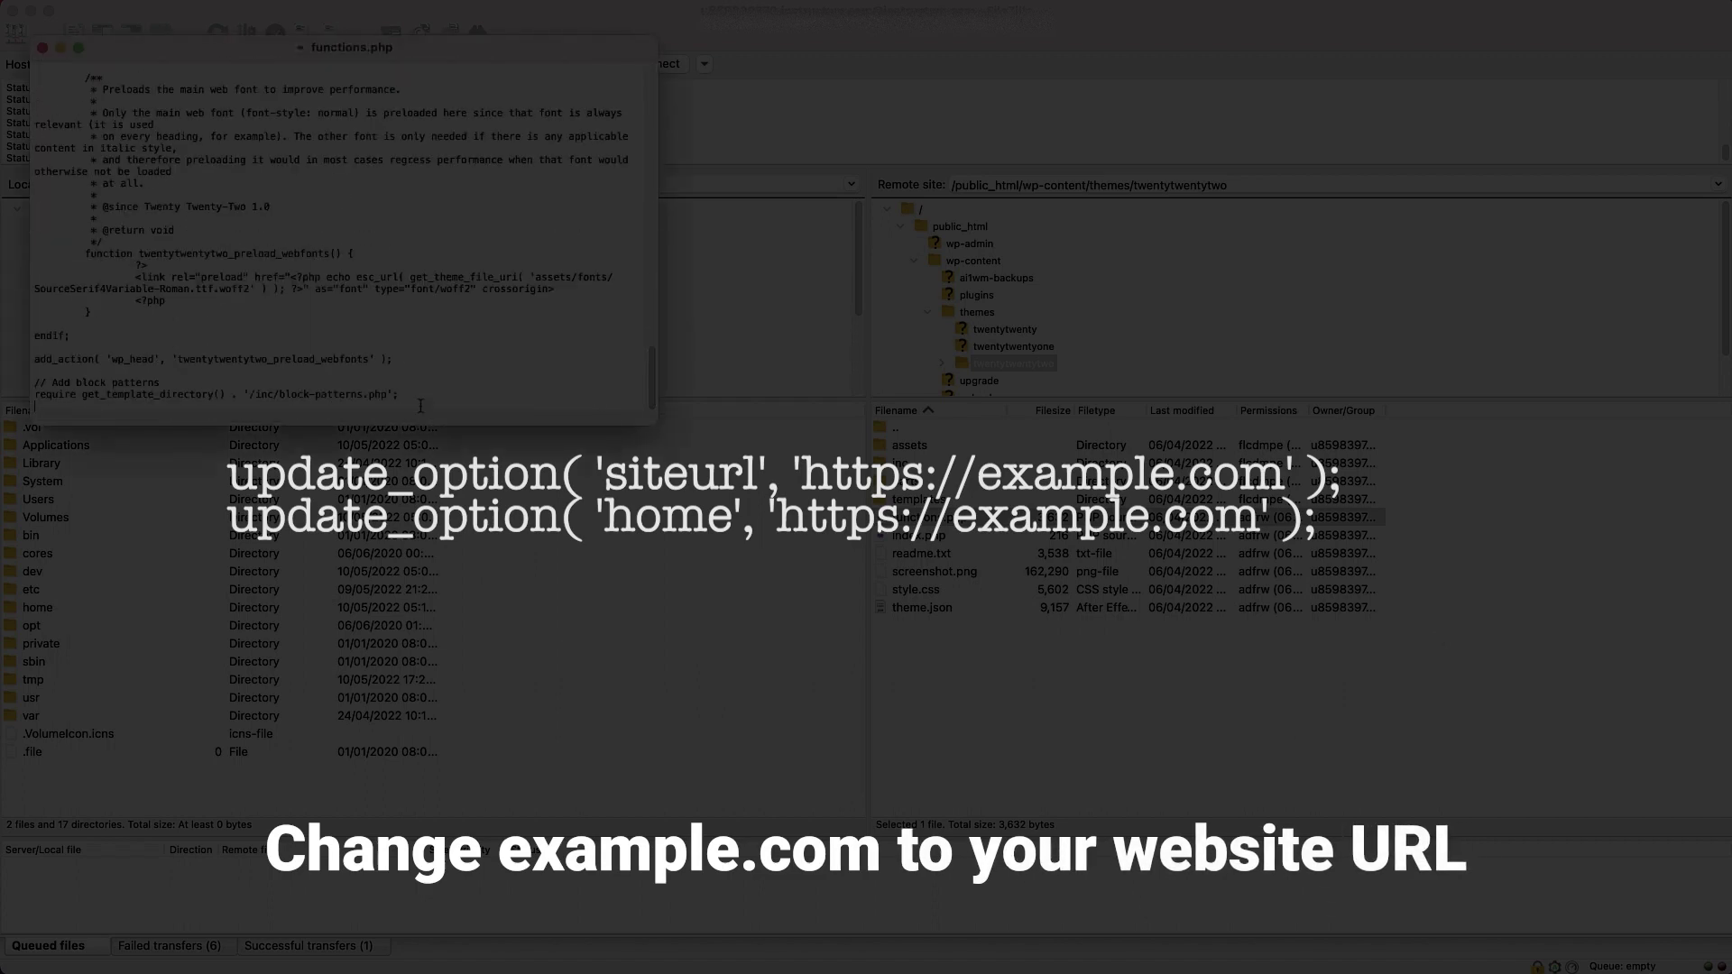
{"action": "key", "text": "Return"}
{"action": "key", "text": "Return"}
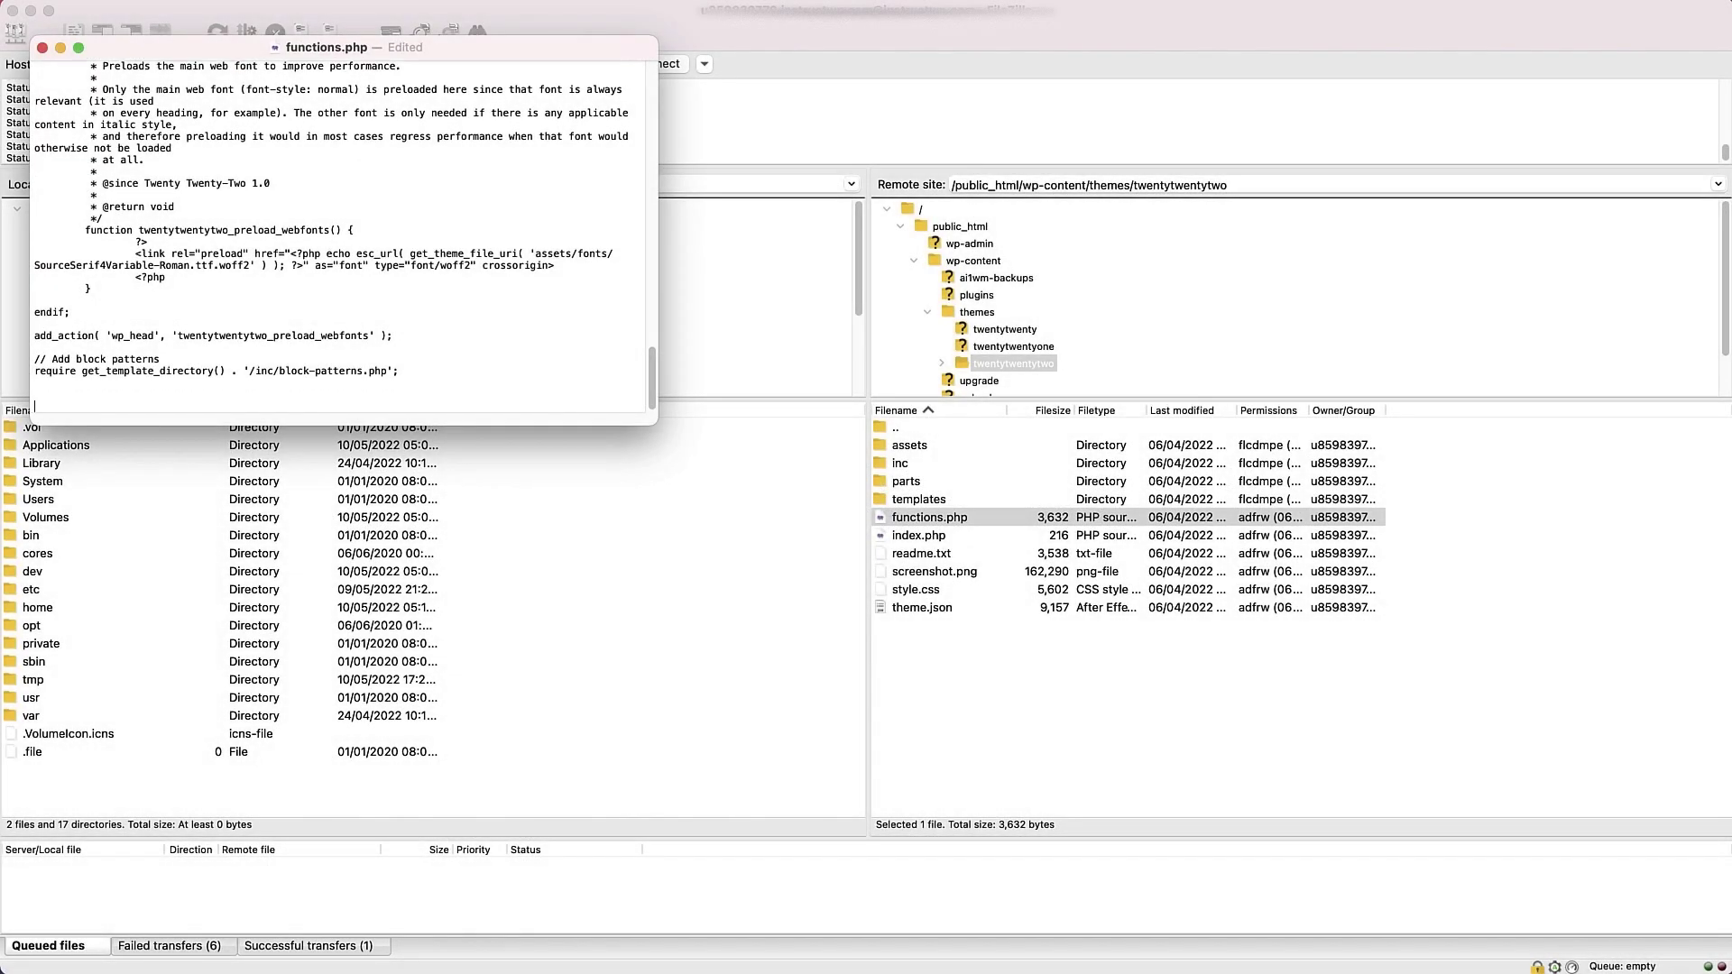
{"action": "type", "text": "update_option( 'siteurl', 'https://example.com' ); update_option( 'home', 'https://example.com' );"}
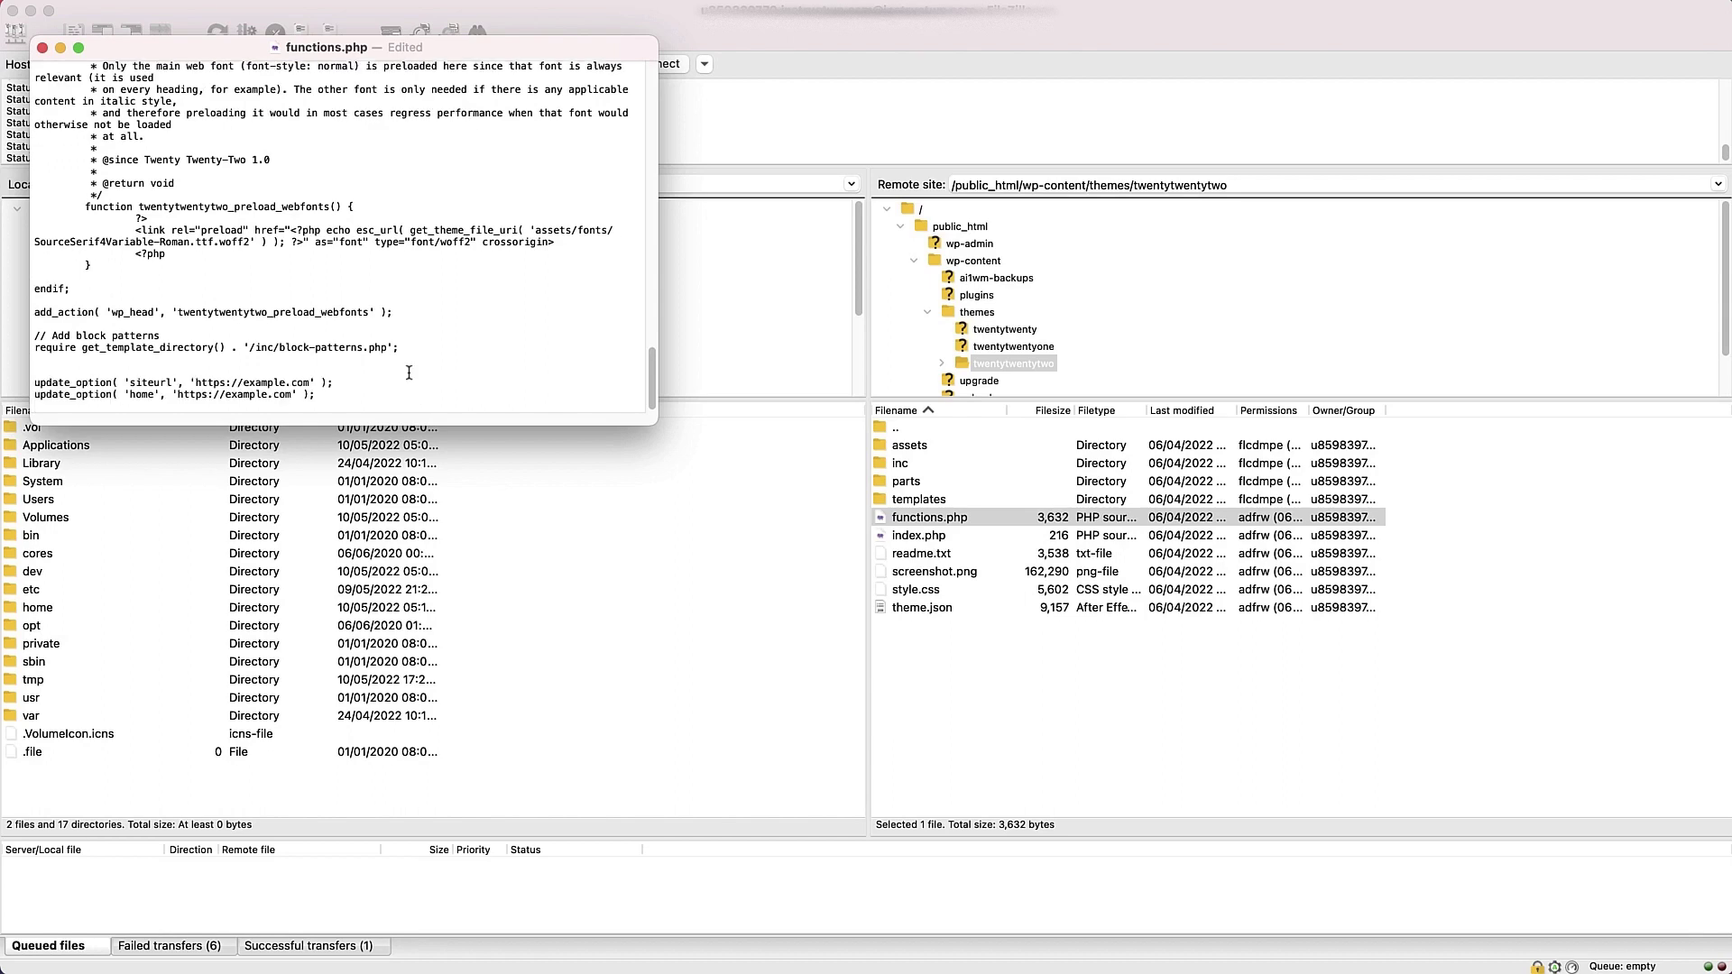
{"action": "key", "text": "super+q"}
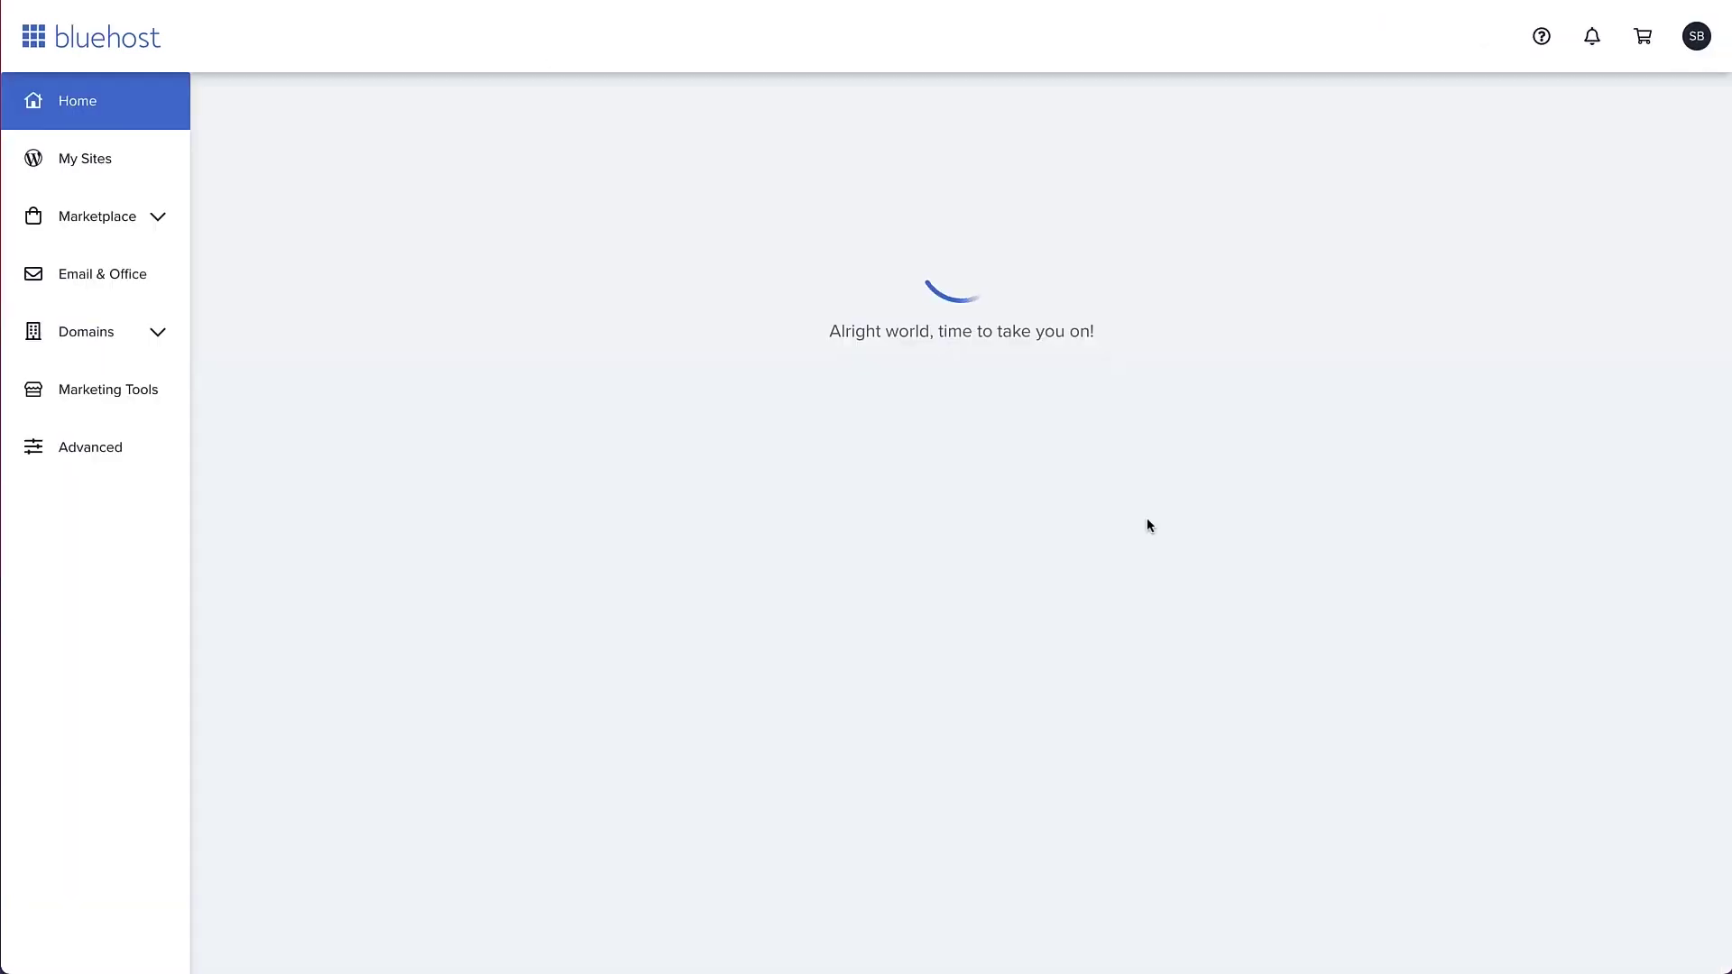
Log in to Bluehost and launch File Manager from the Advanced tools.
{"action": "left_click", "coordinate": [1493, 25]}
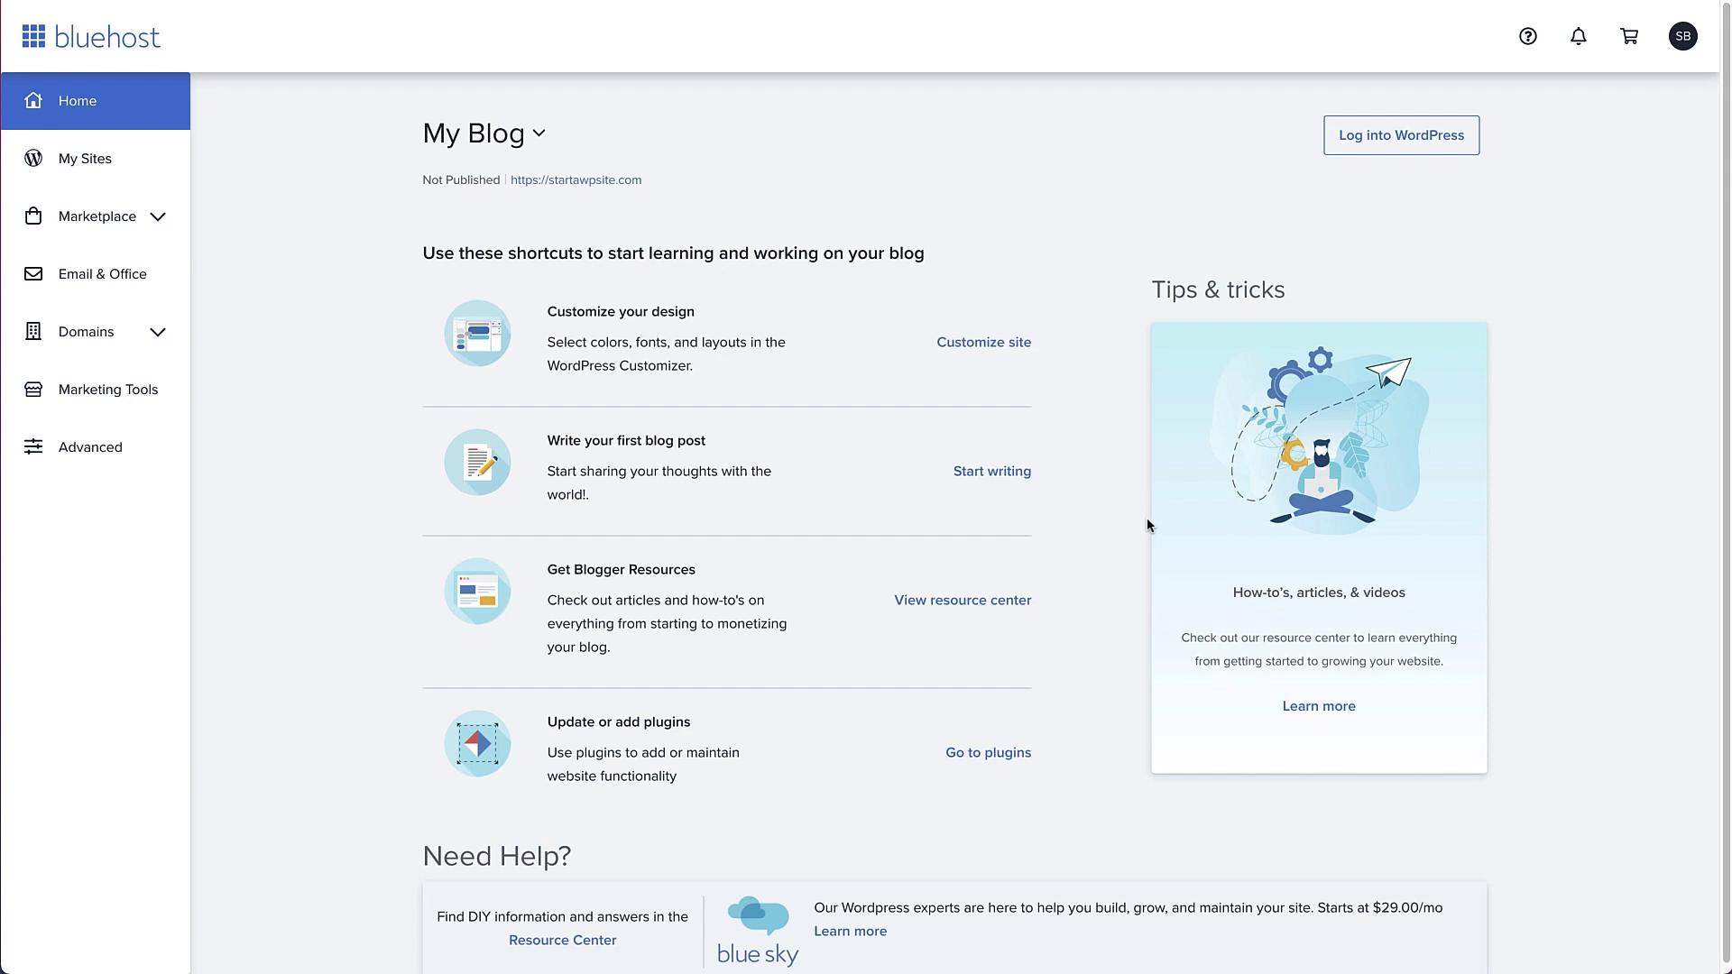
{"action": "left_click", "coordinate": [136, 443]}
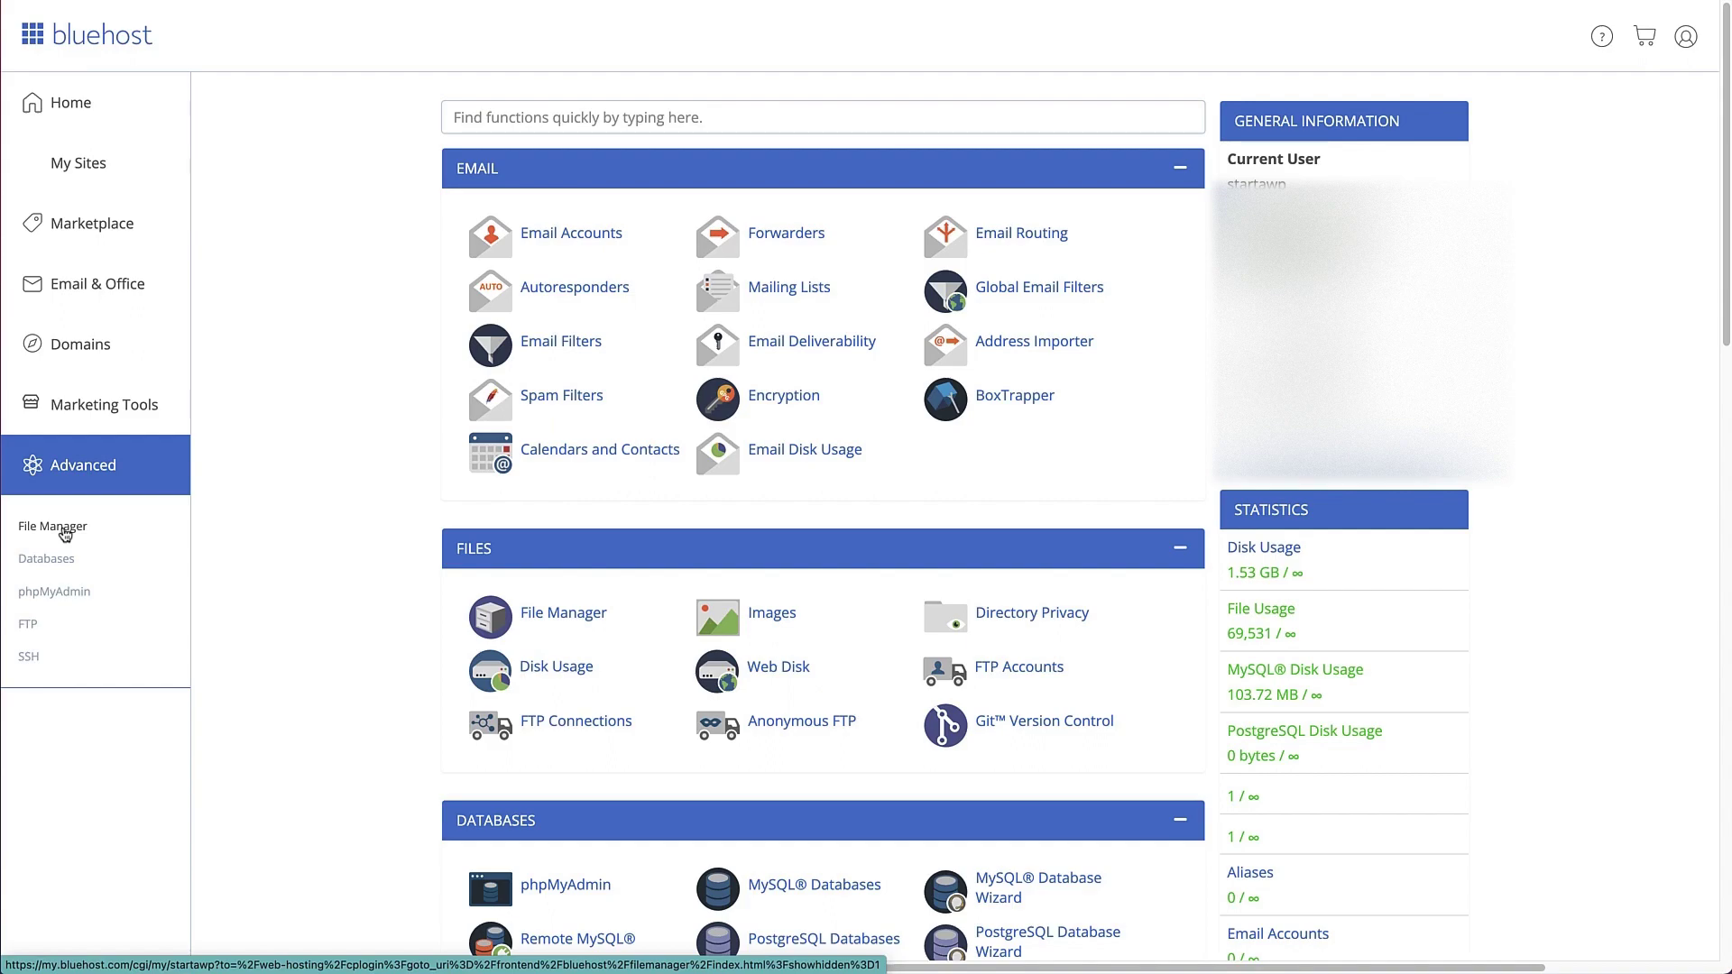
{"action": "left_click", "coordinate": [529, 621]}
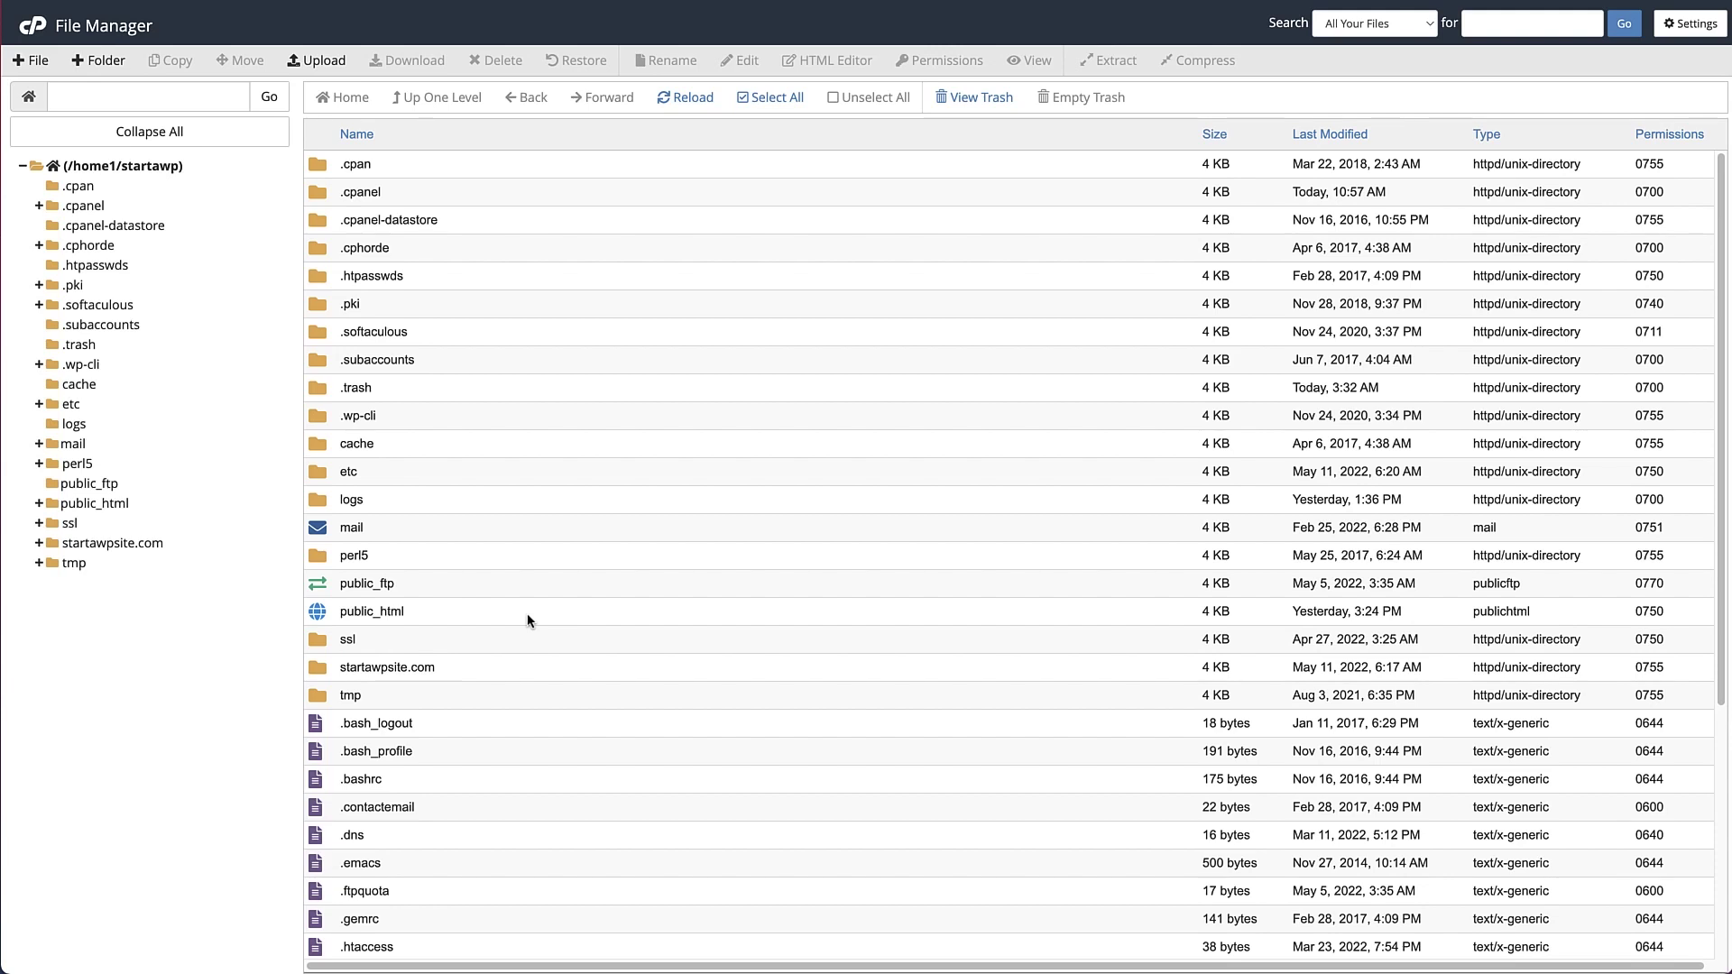
Download a backup of public_html's .htaccess file to Downloads.
{"action": "left_click", "coordinate": [112, 507]}
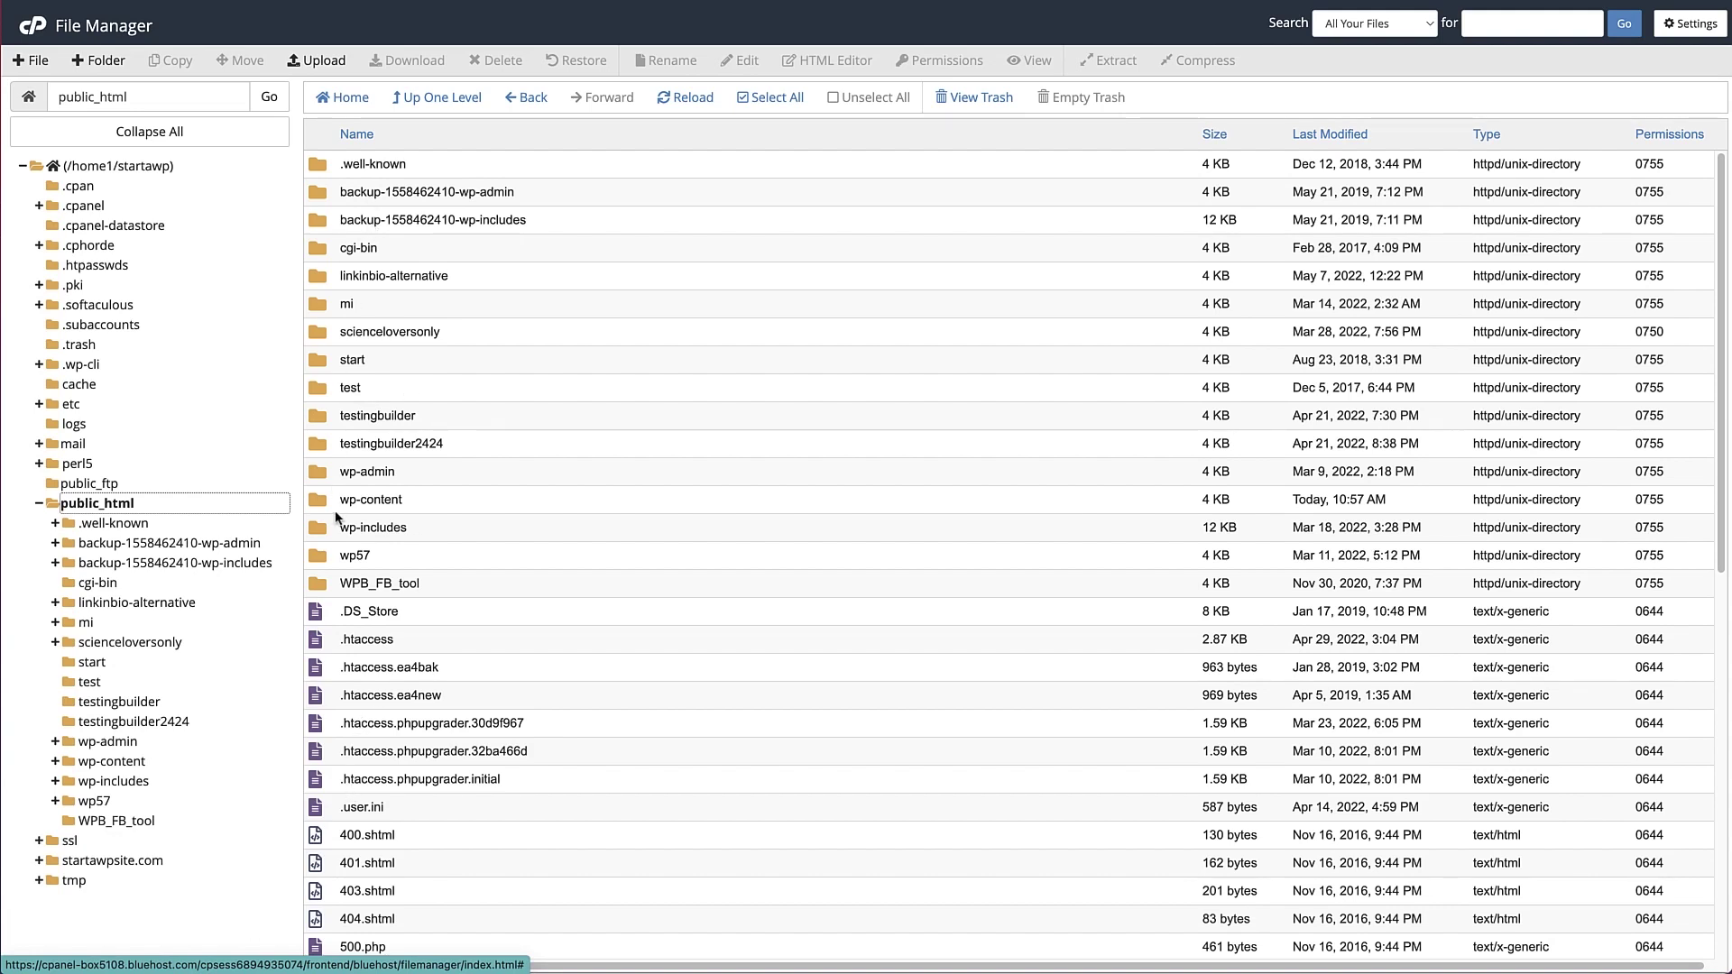
{"action": "right_click", "coordinate": [334, 639]}
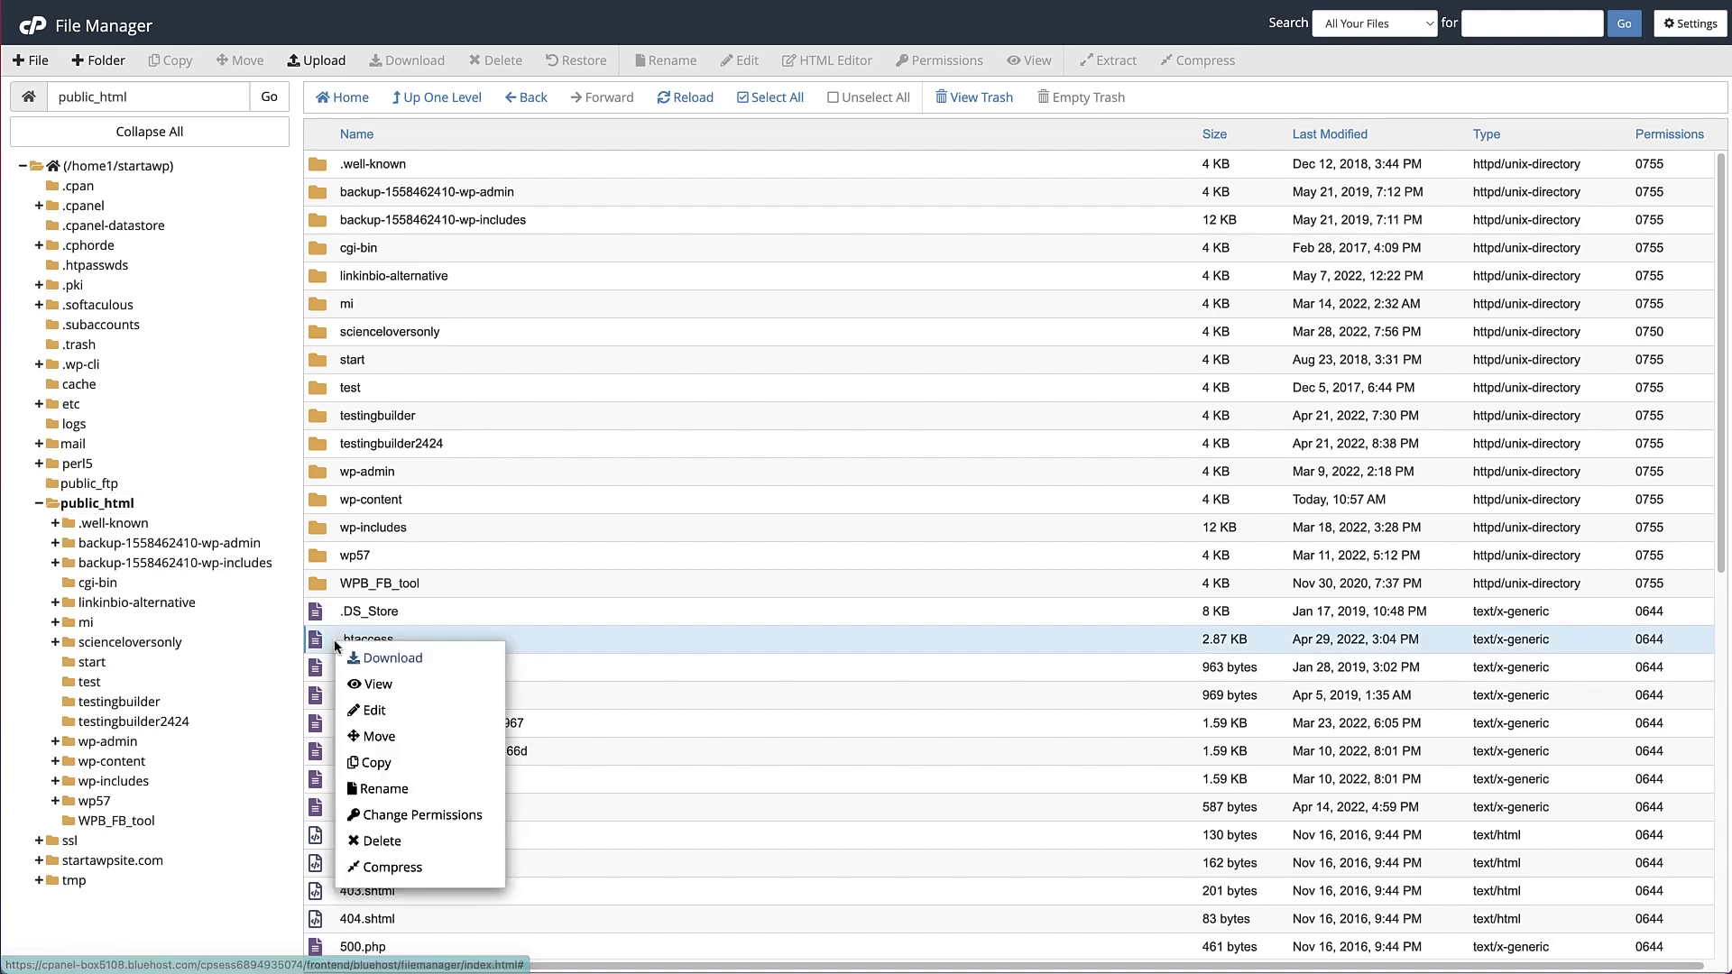
{"action": "left_click", "coordinate": [359, 657]}
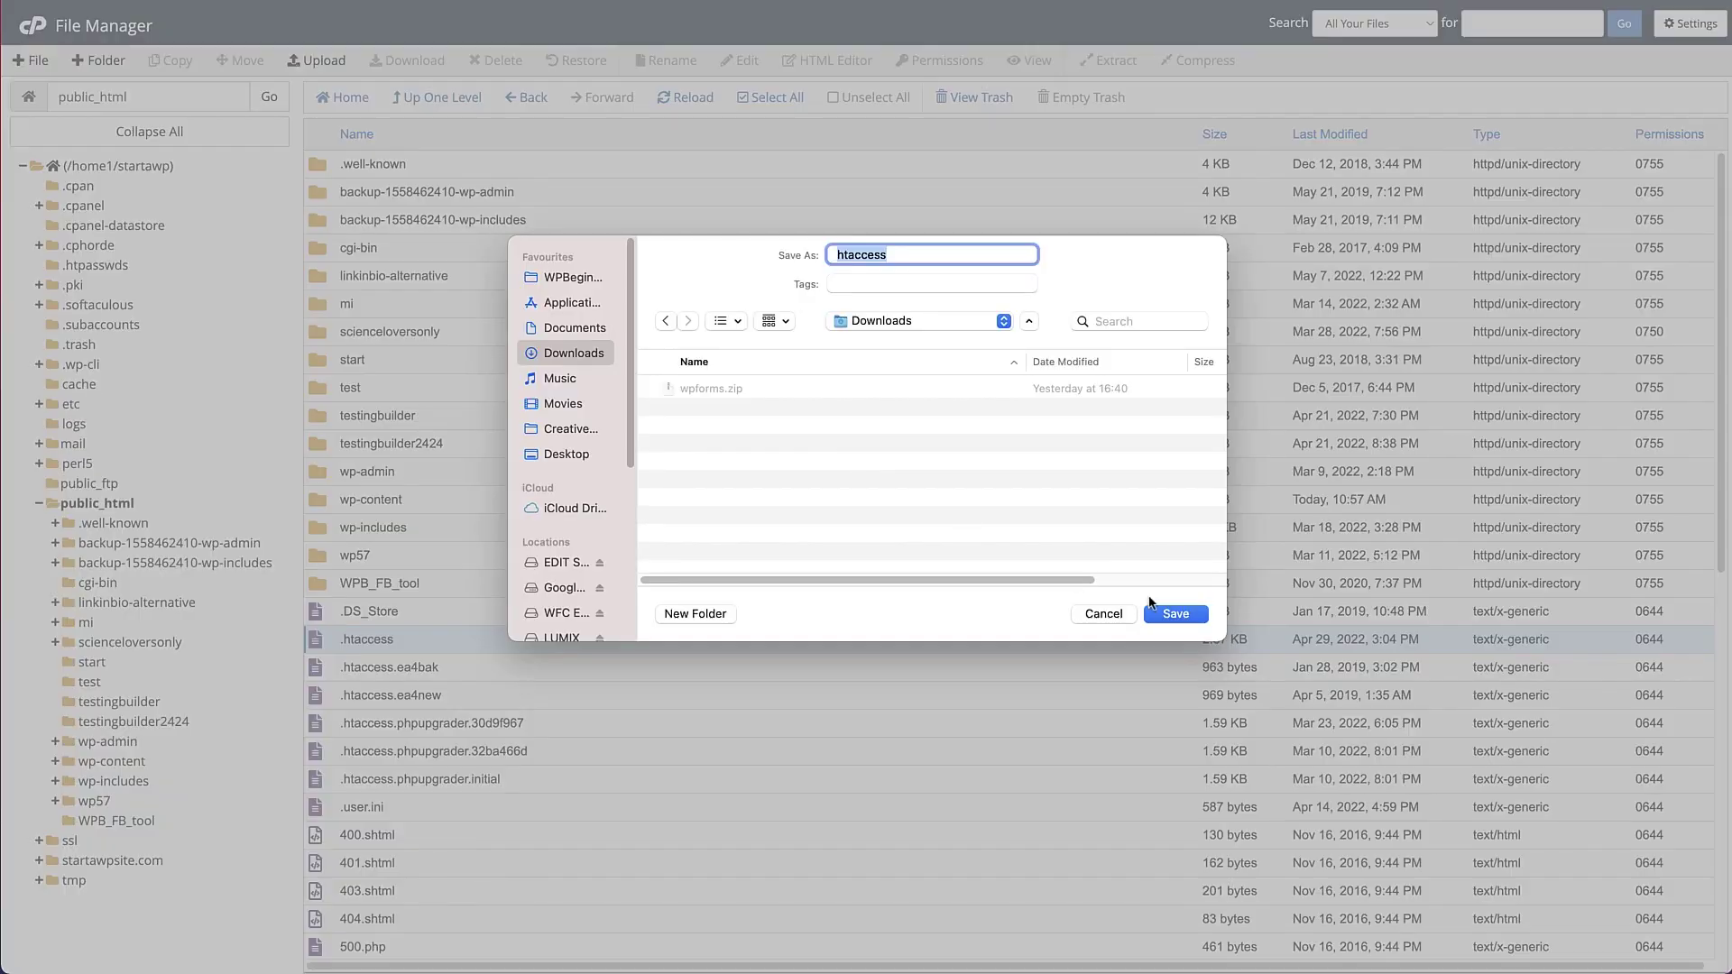
{"action": "left_click", "coordinate": [1157, 608]}
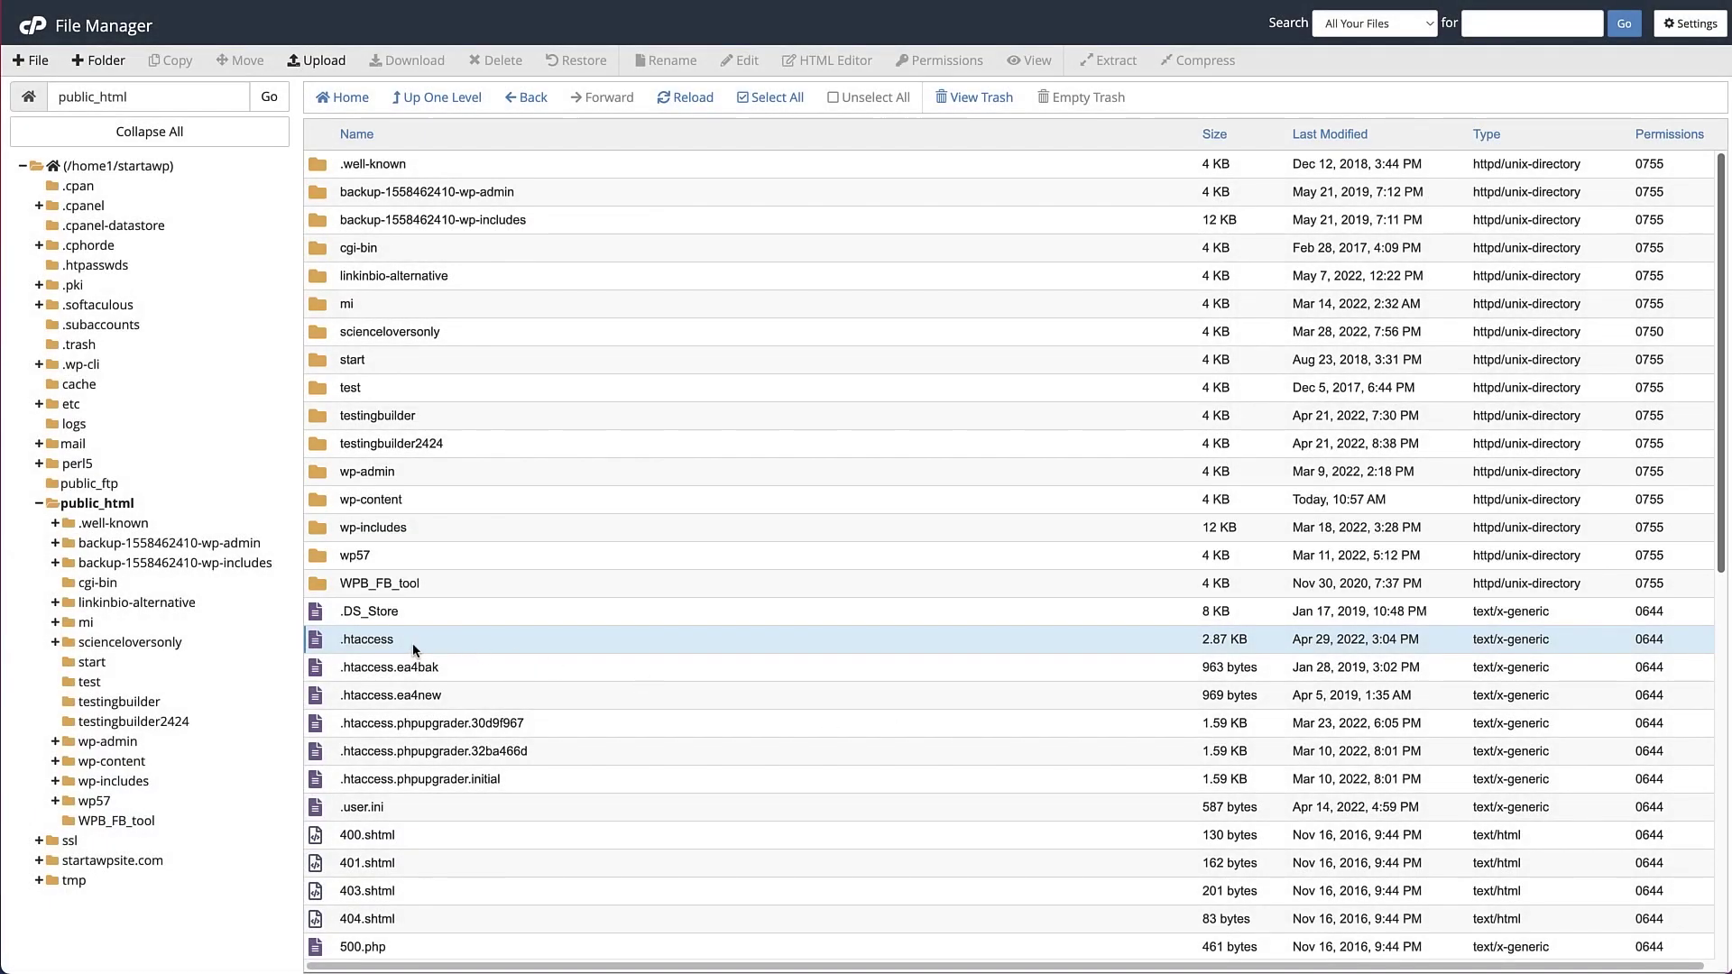
Delete the .htaccess file from public_html.
{"action": "right_click", "coordinate": [413, 642]}
{"action": "left_click", "coordinate": [421, 841]}
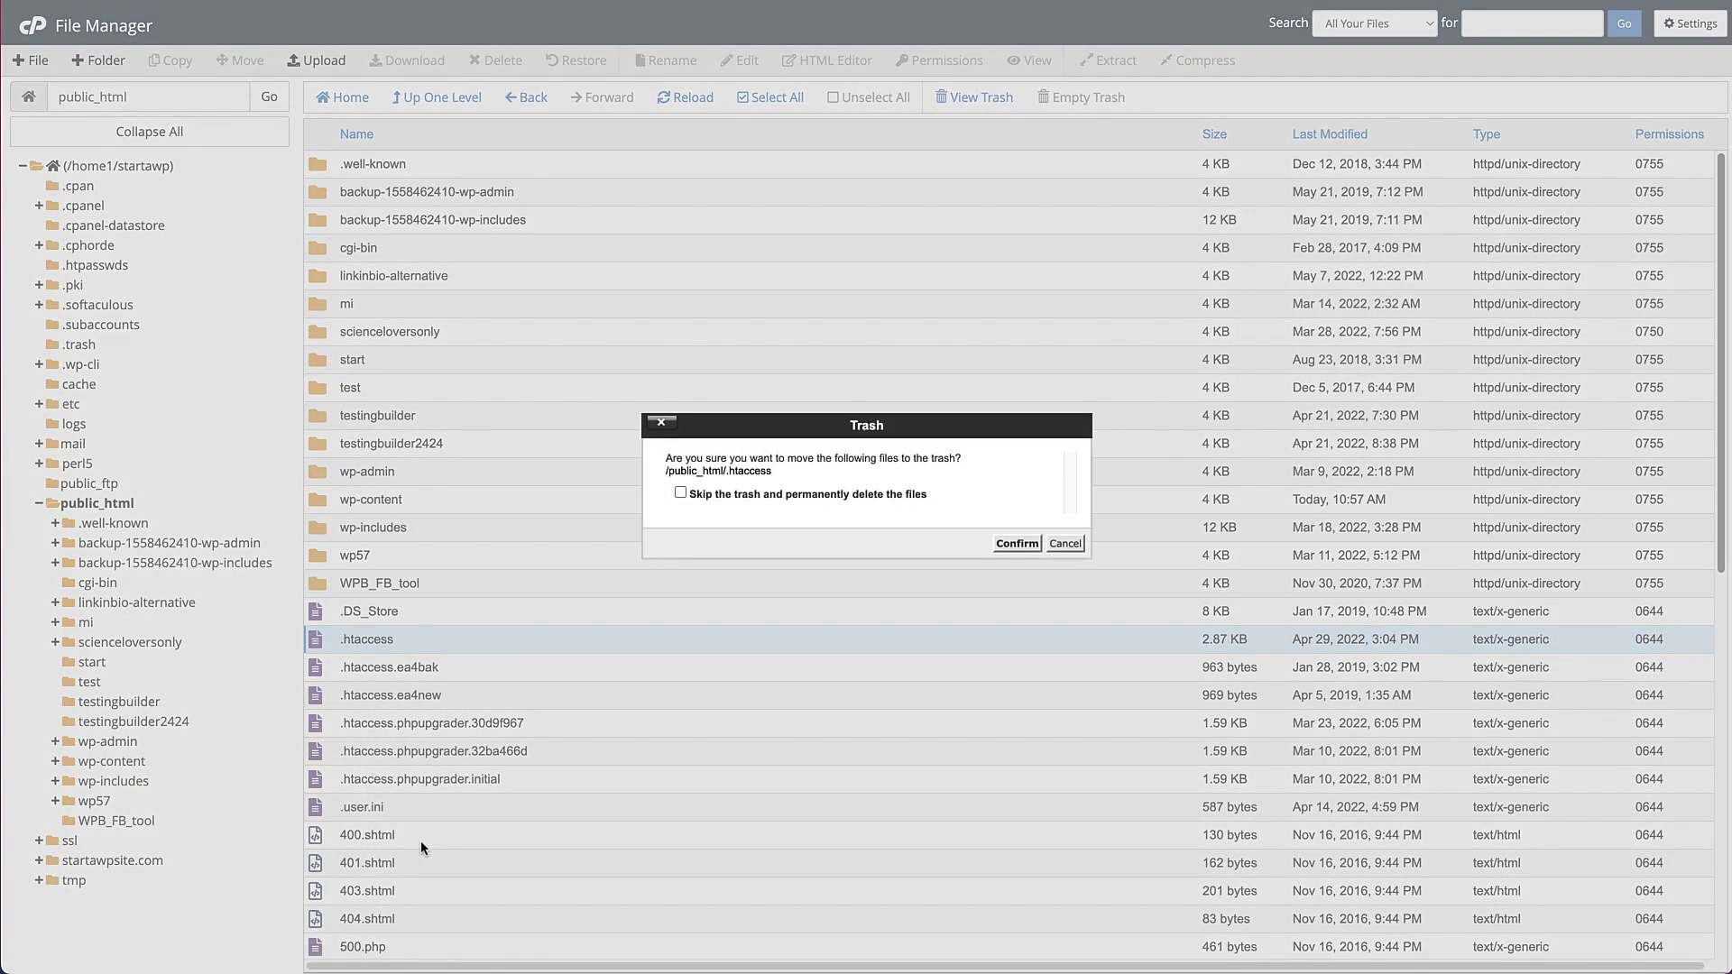
{"action": "left_click", "coordinate": [1017, 543]}
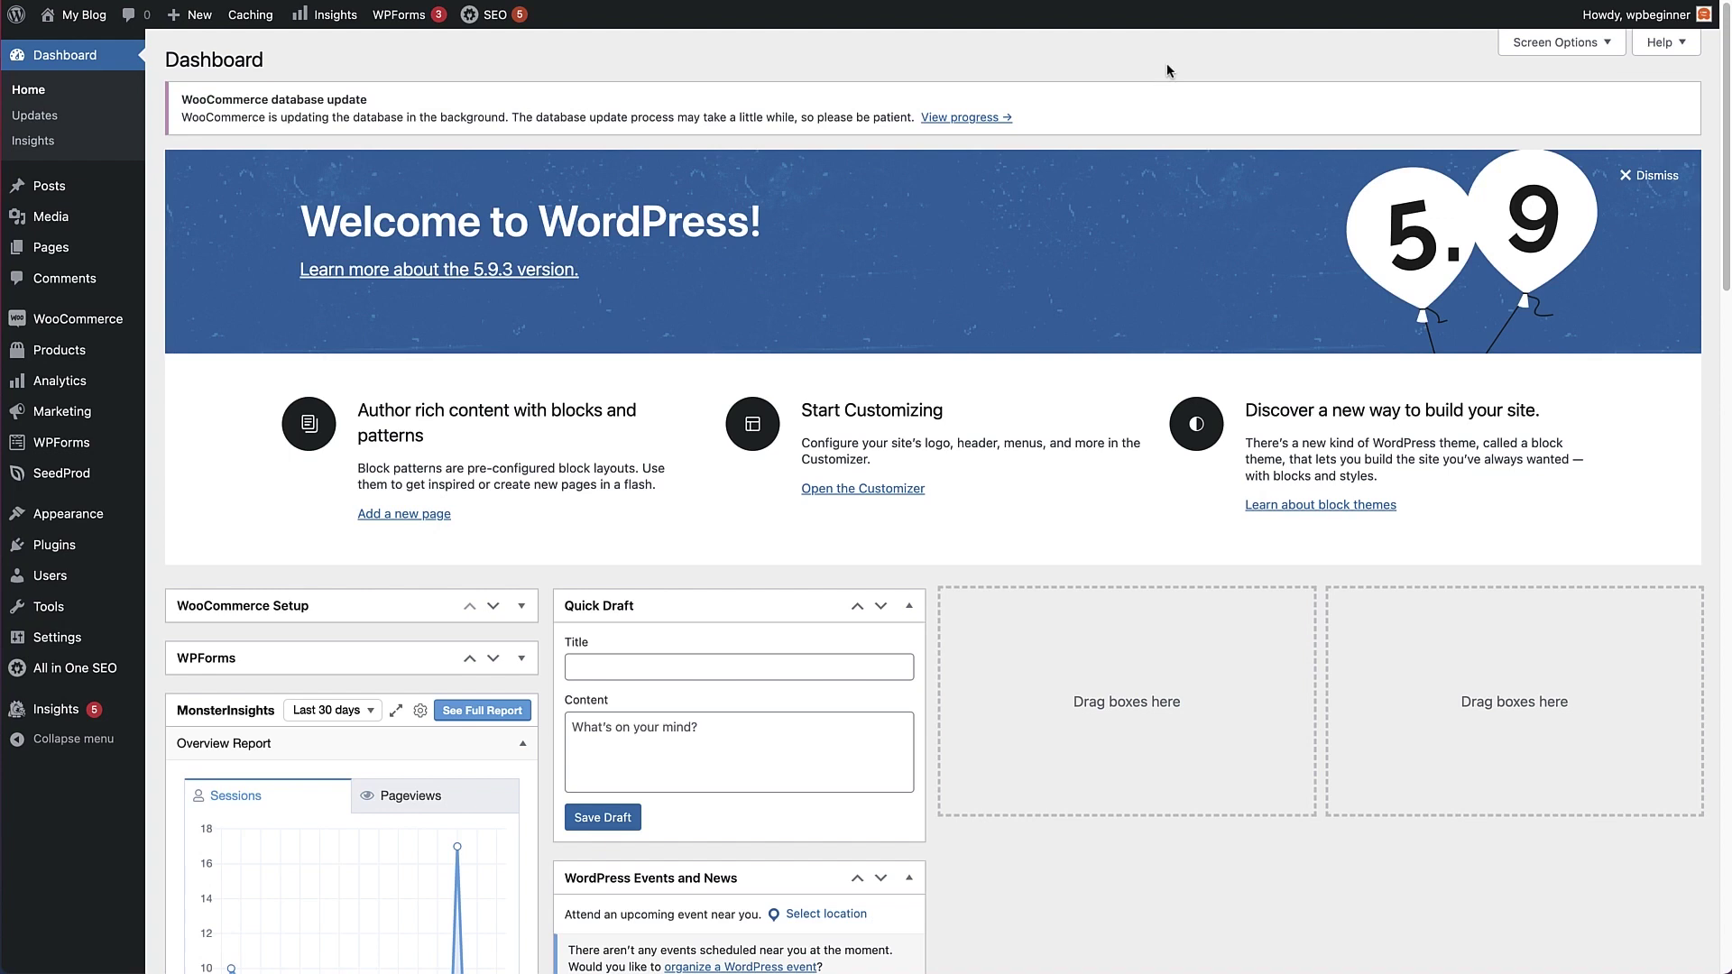
Resave Permalink Settings, keeping the Post name structure and the product/ product base.
{"action": "mouse_move", "coordinate": [56, 637]}
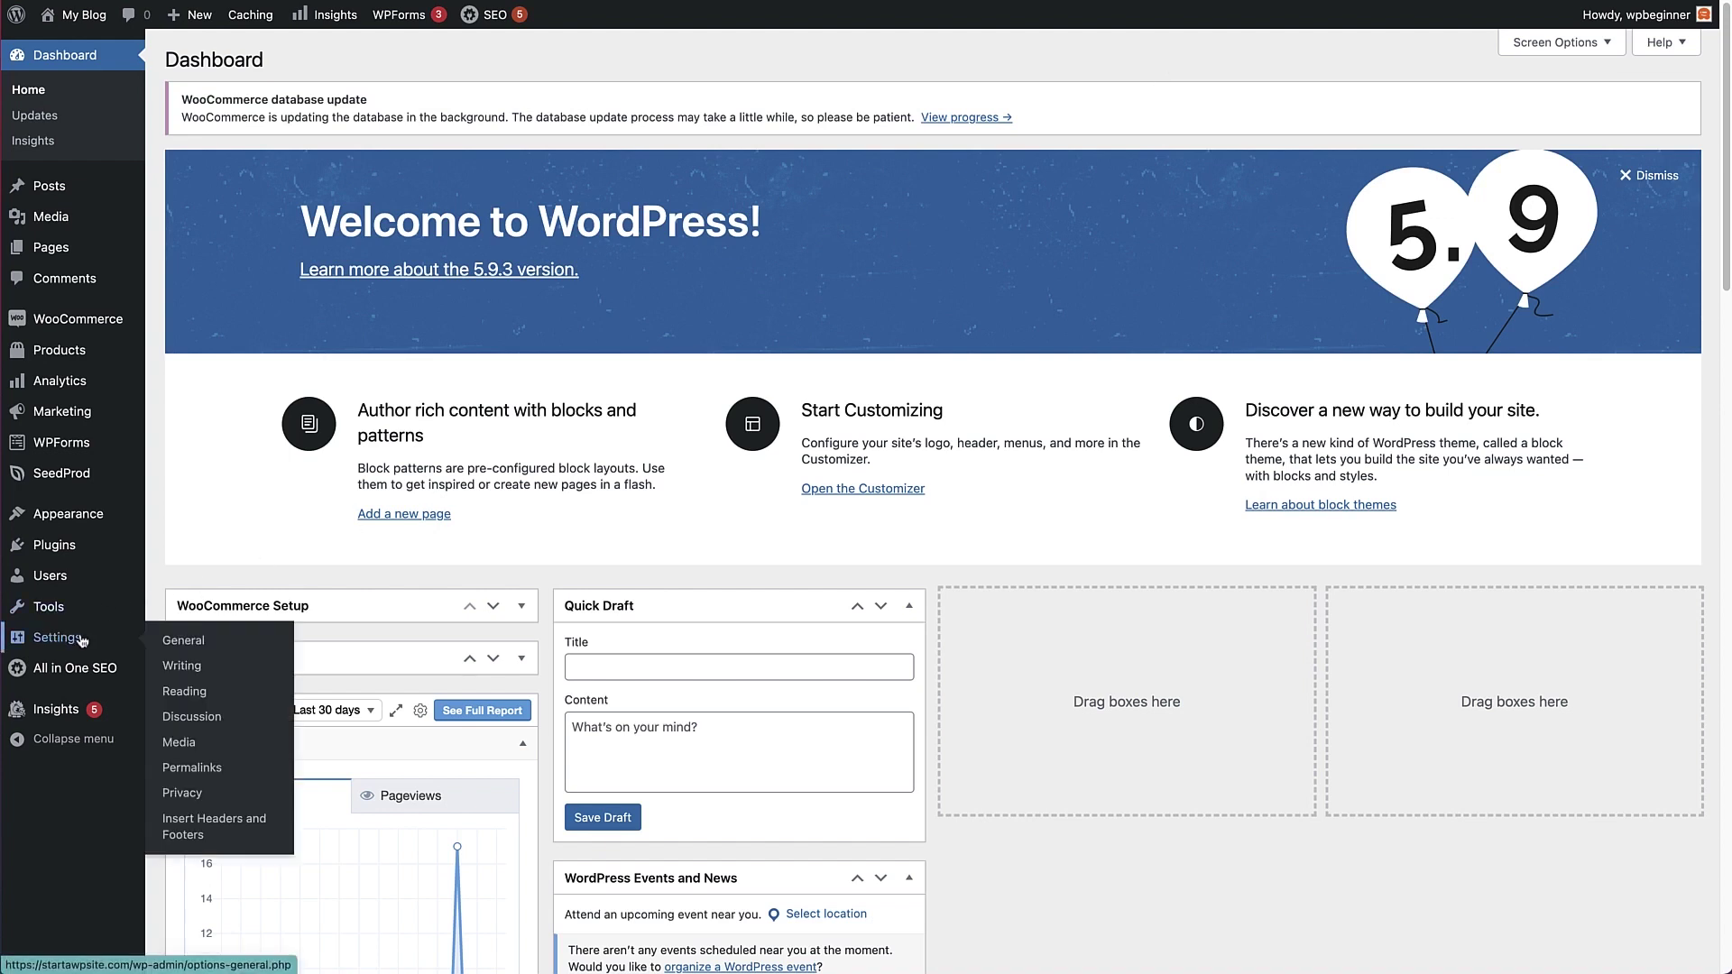
{"action": "left_click", "coordinate": [194, 776]}
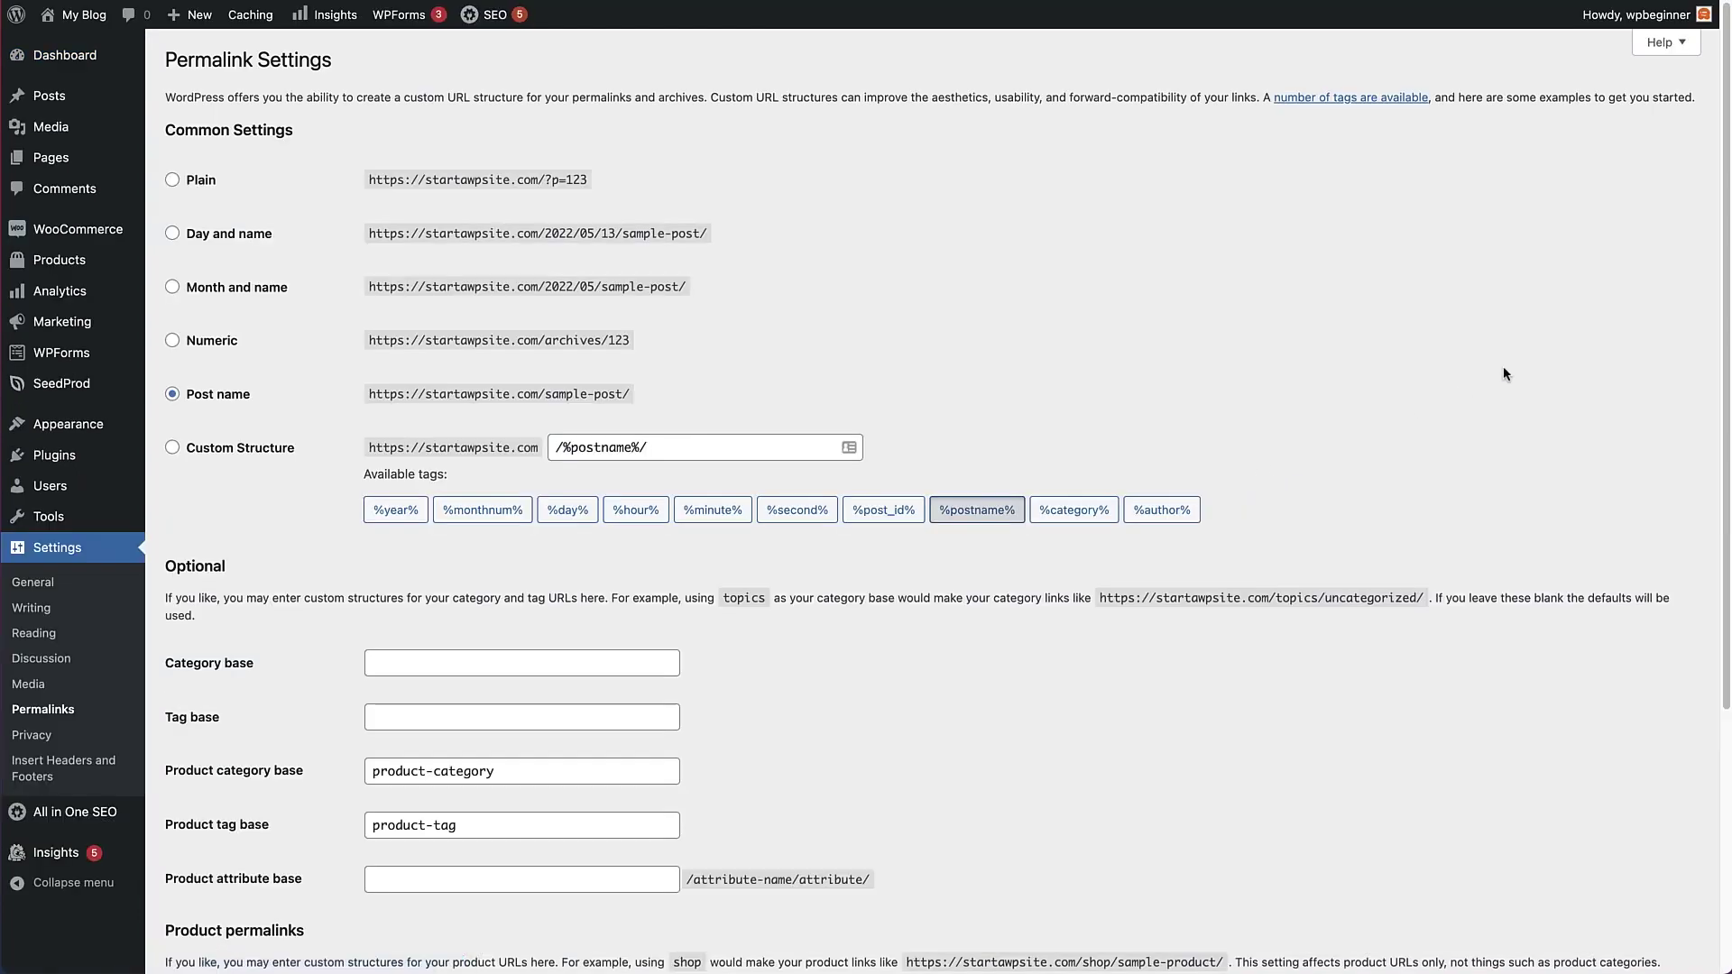
{"action": "scroll", "coordinate": [1726, 267], "scroll_direction": "down", "scroll_amount": 1}
{"action": "scroll", "coordinate": [1726, 267], "scroll_direction": "down", "scroll_amount": 4}
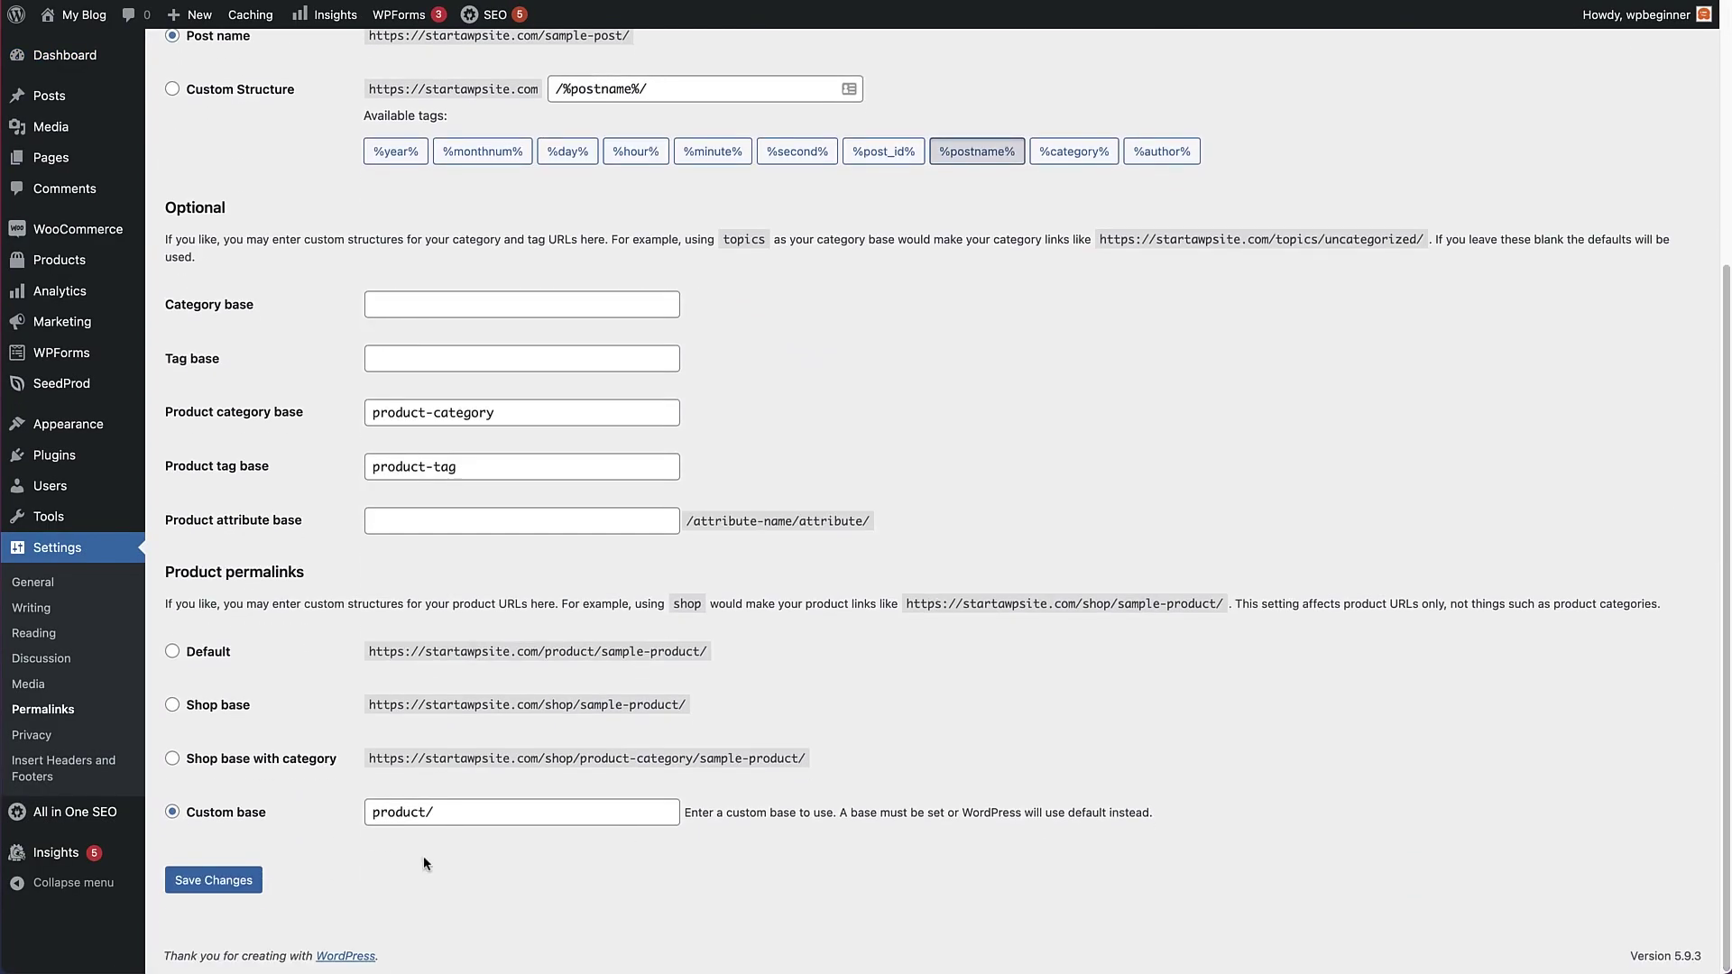
{"action": "left_click", "coordinate": [200, 880]}
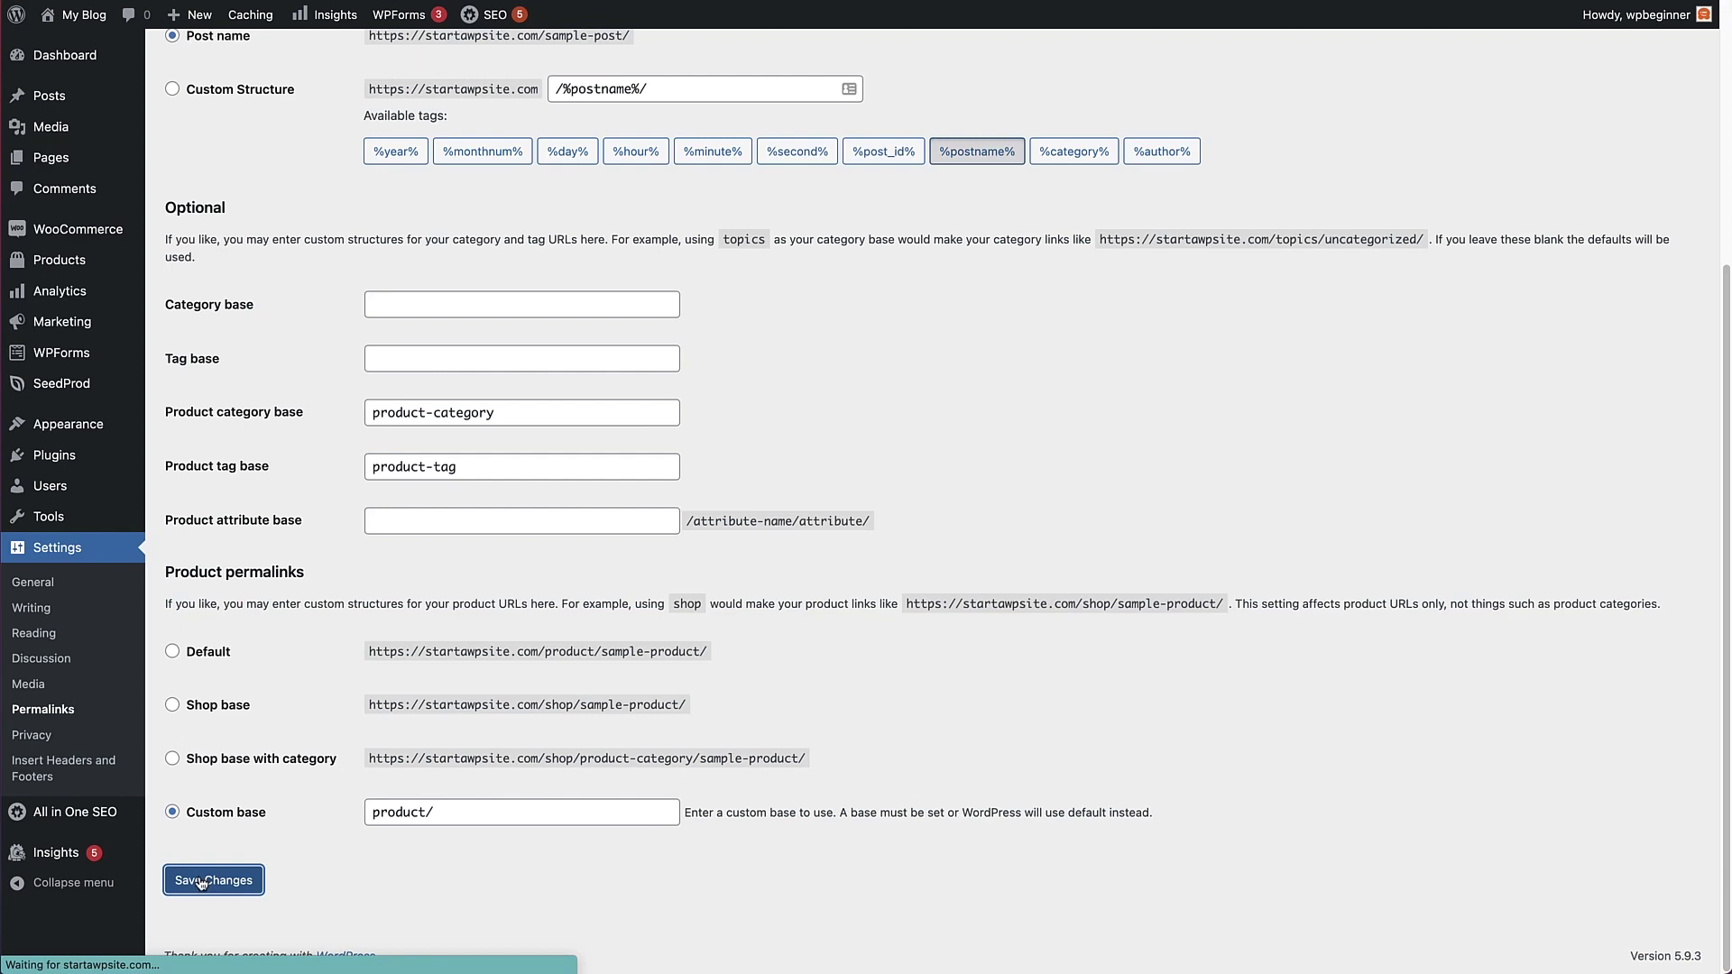